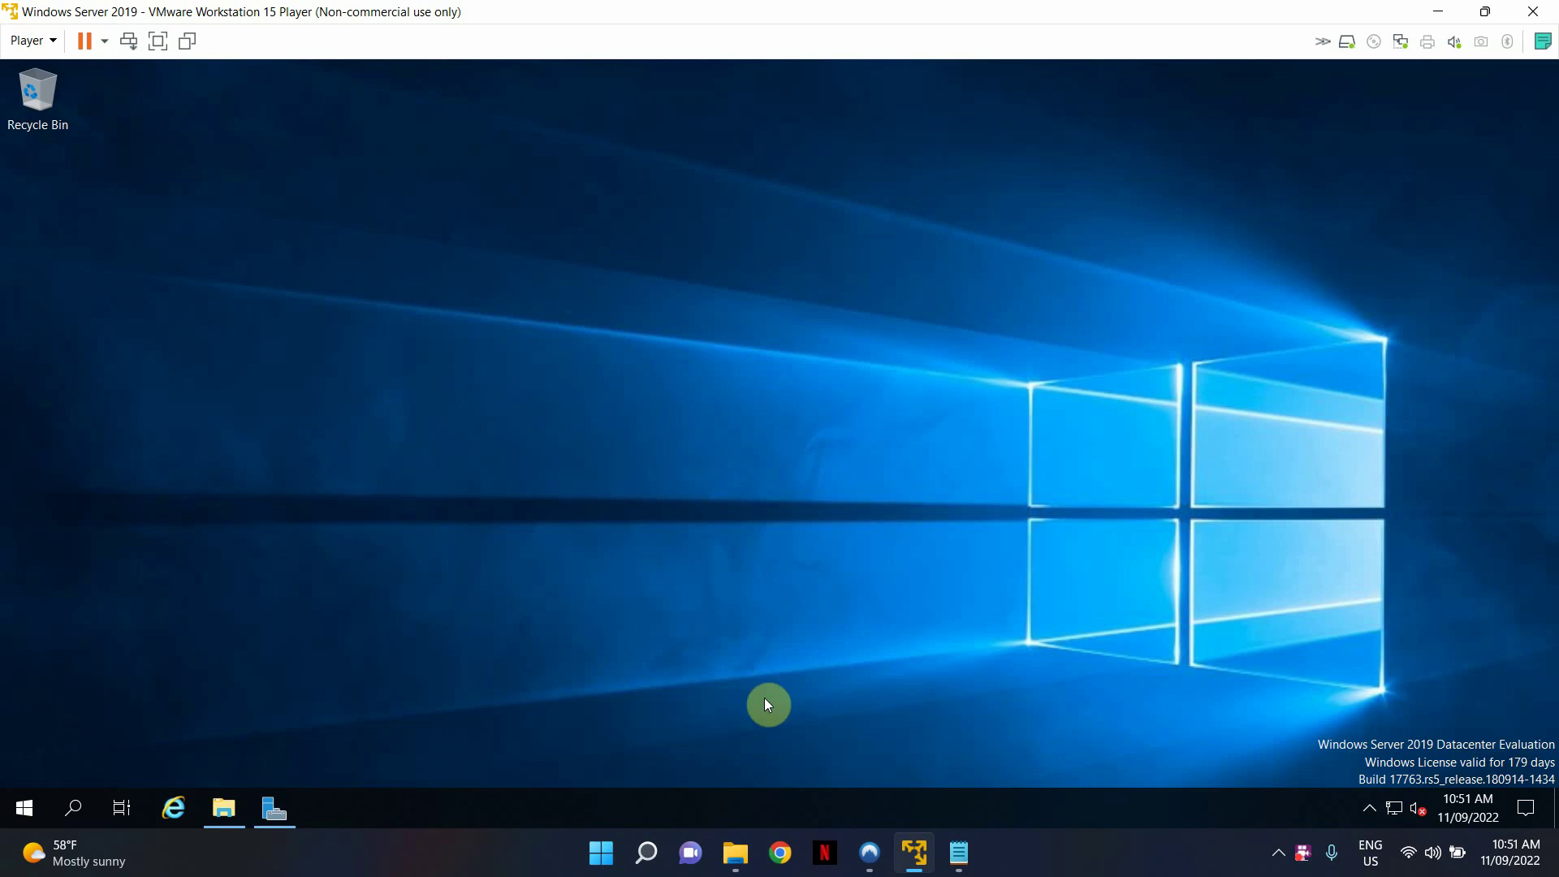
Step: Launch Group Policy Management from the Windows Administrative Tools folder in the Start menu
click(16, 811)
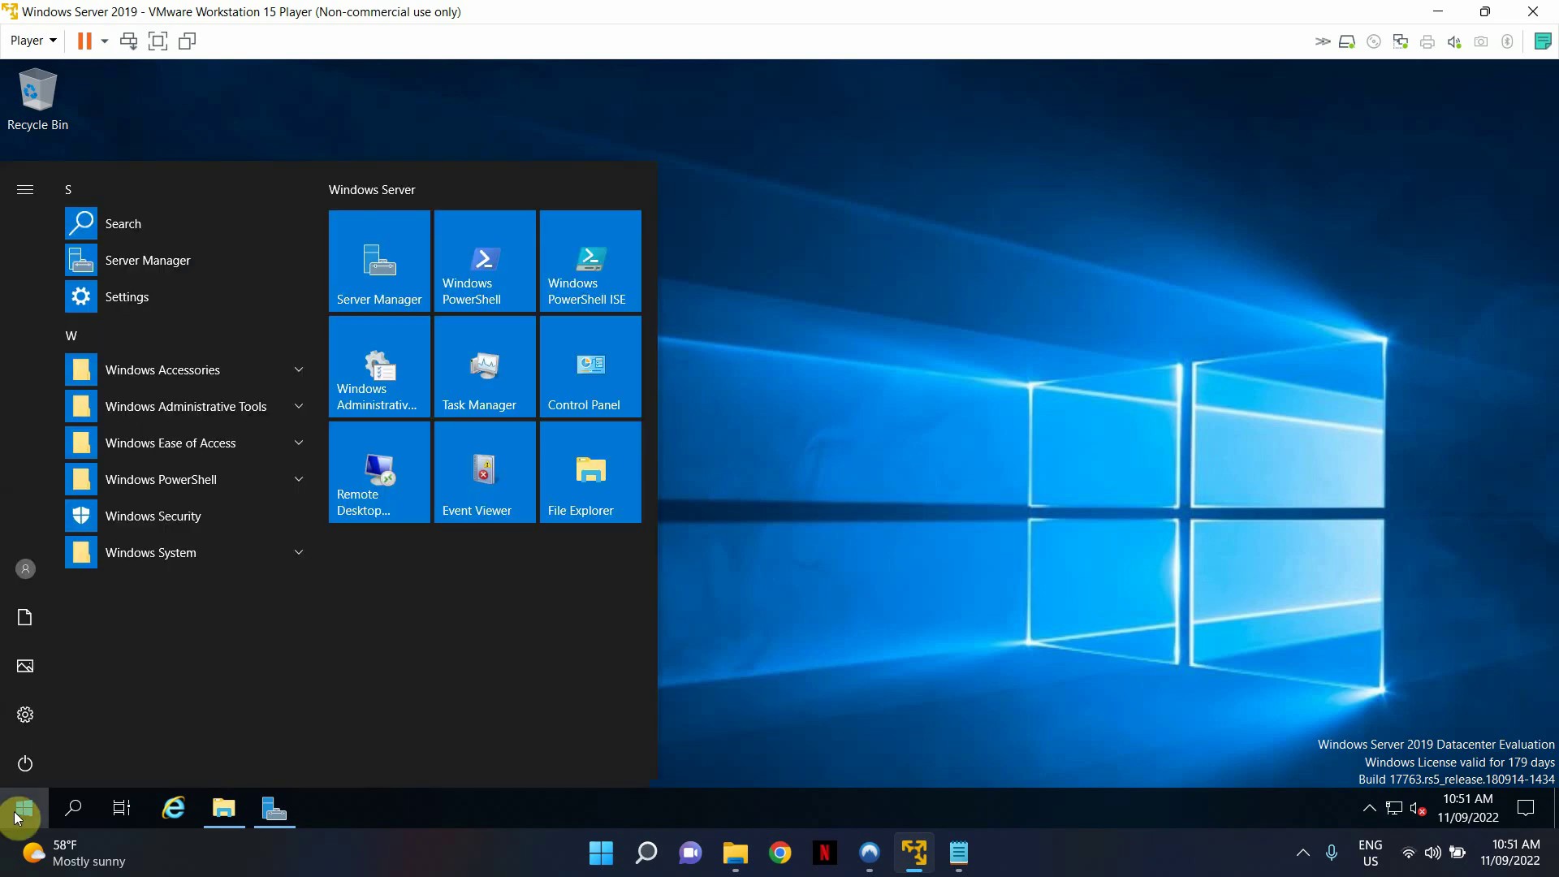
click(180, 414)
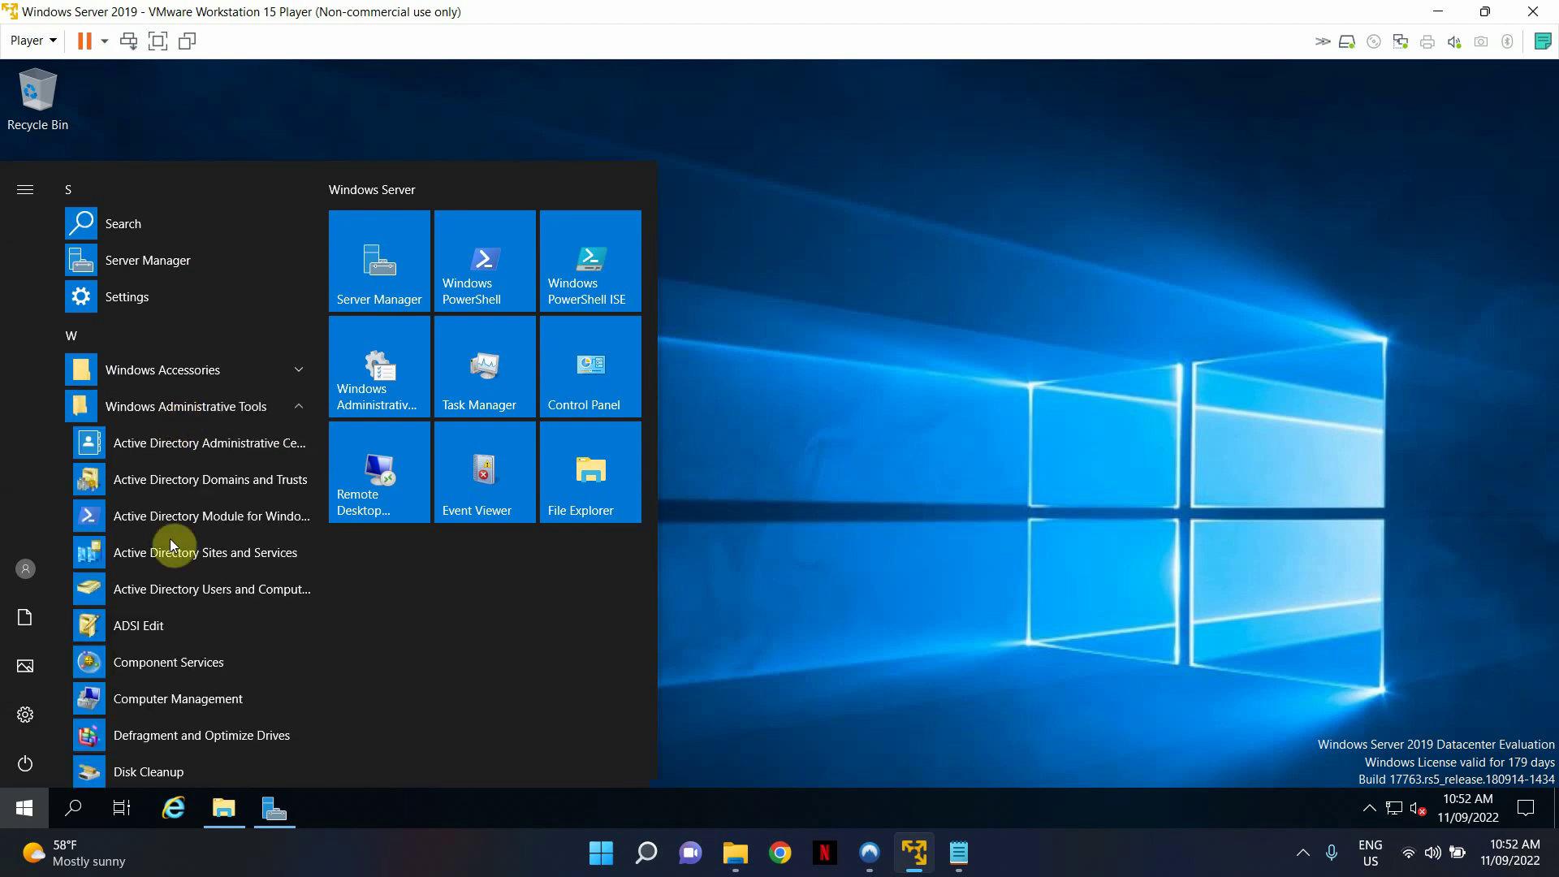
scroll(169, 563, down, 6)
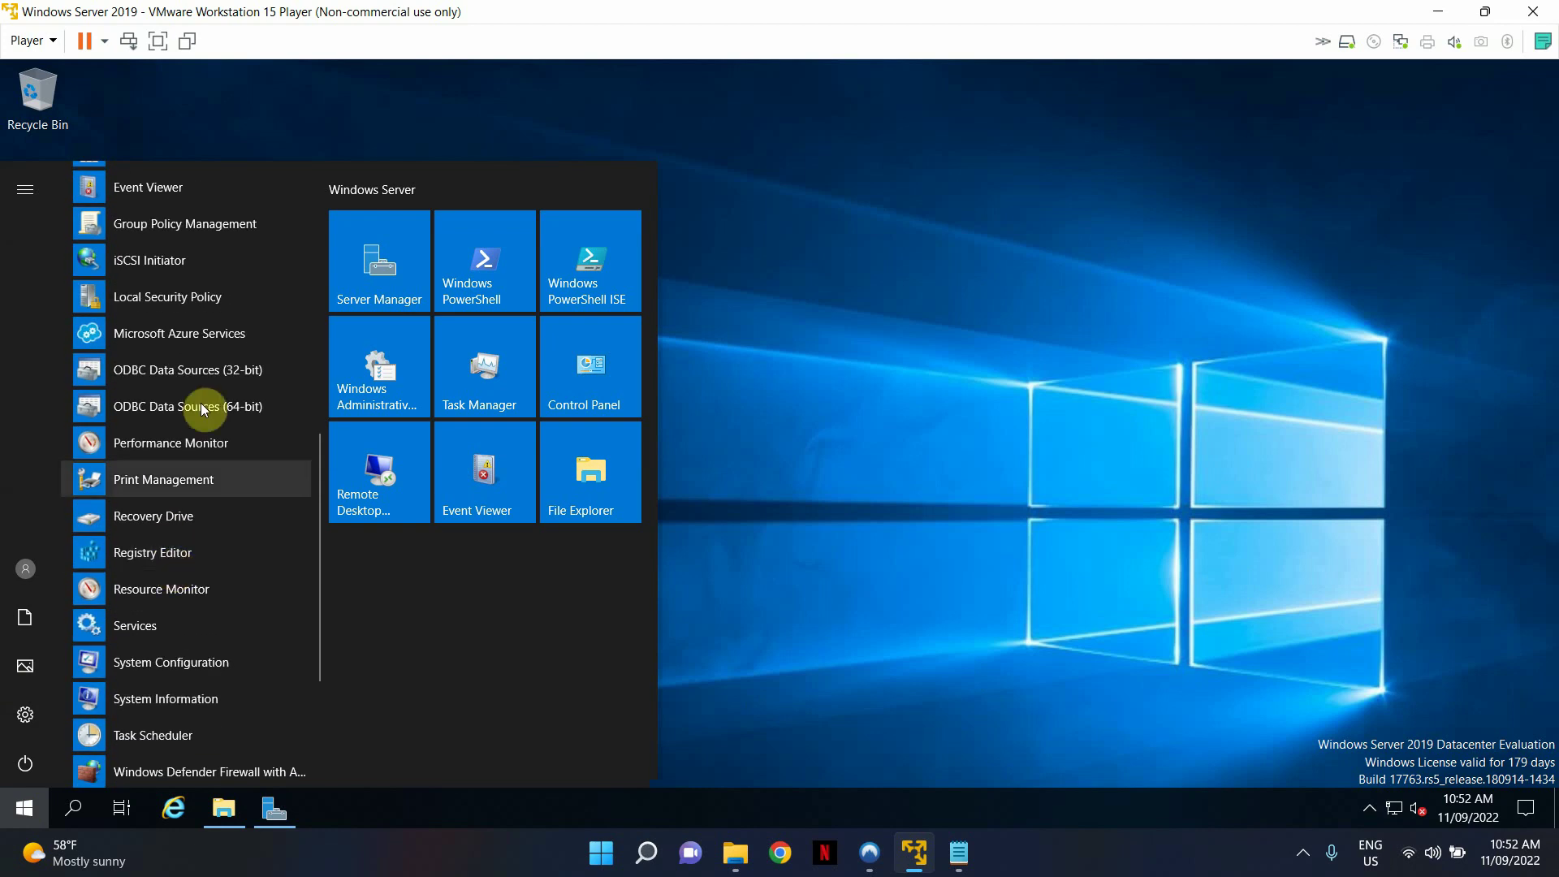
click(249, 225)
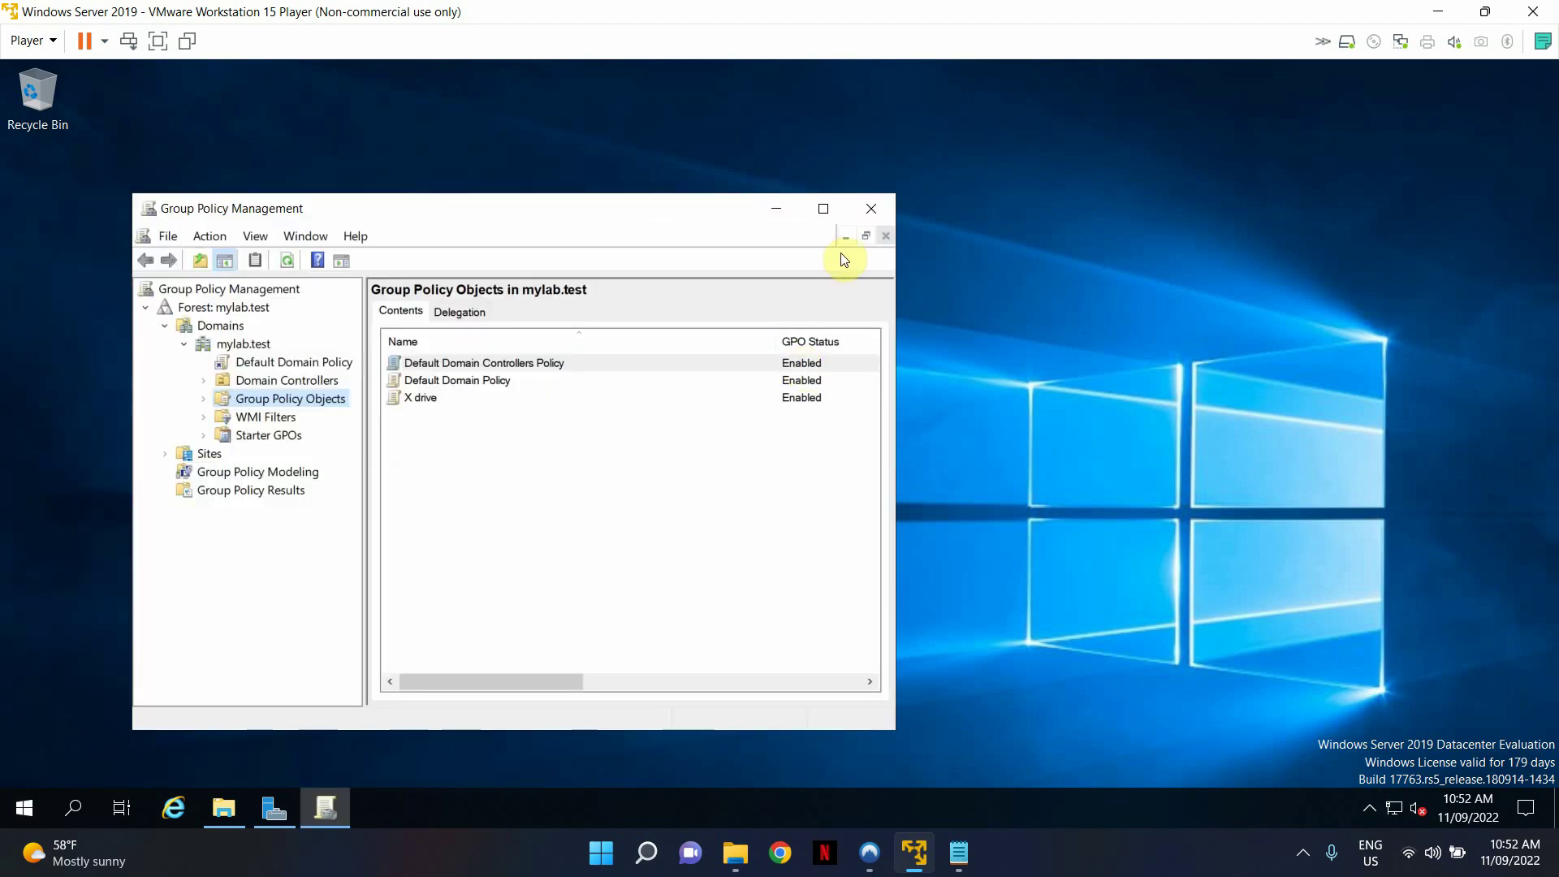
Step: Maximize the console and expand Group Policy Objects to list the mylab.test GPOs
click(823, 208)
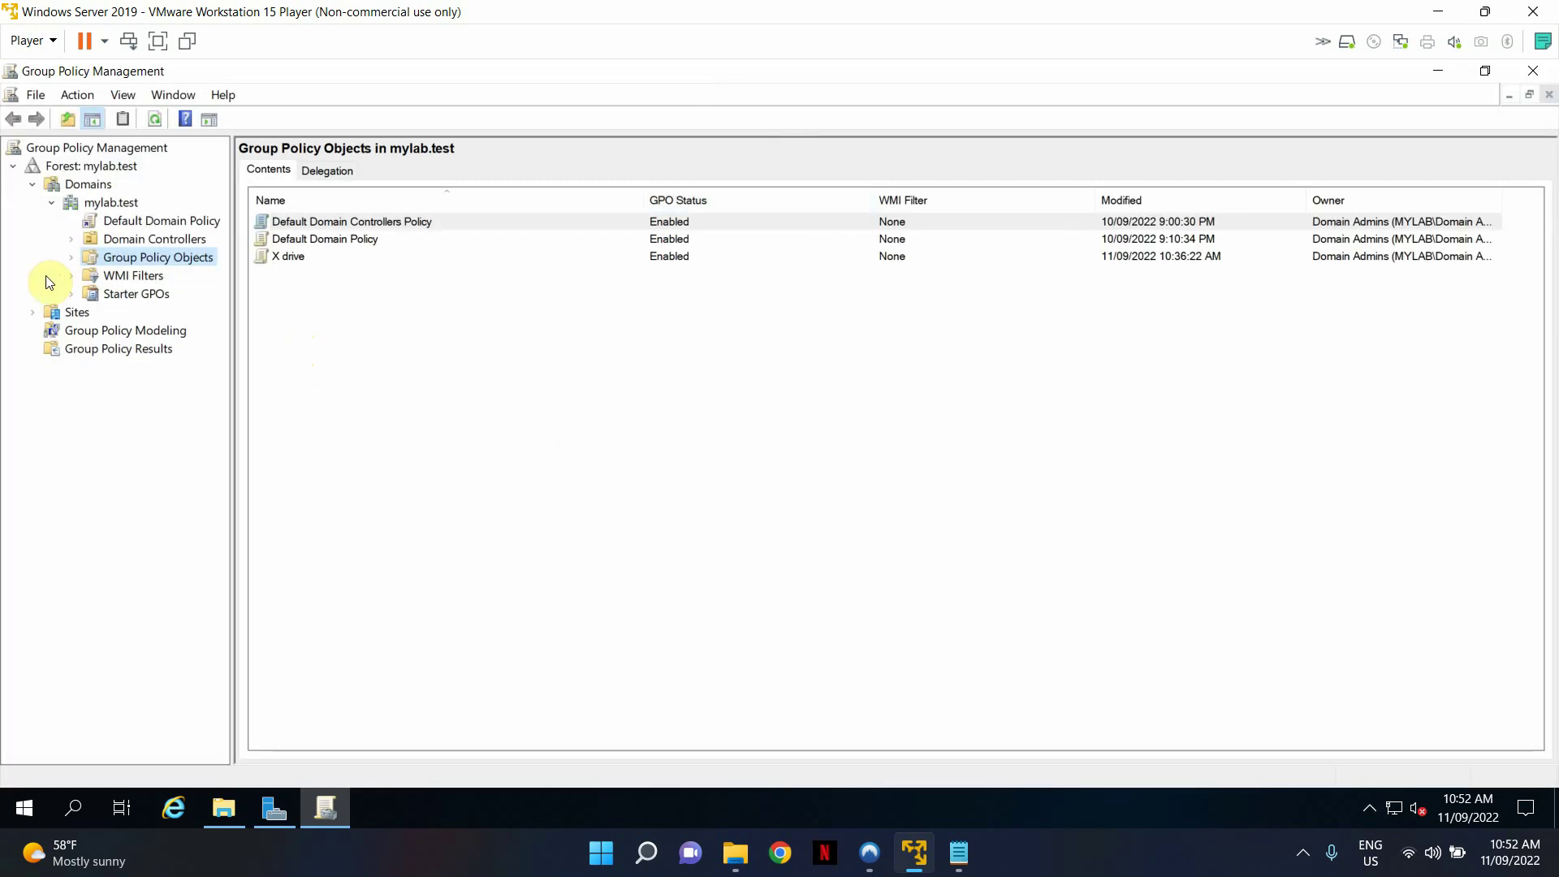
click(73, 258)
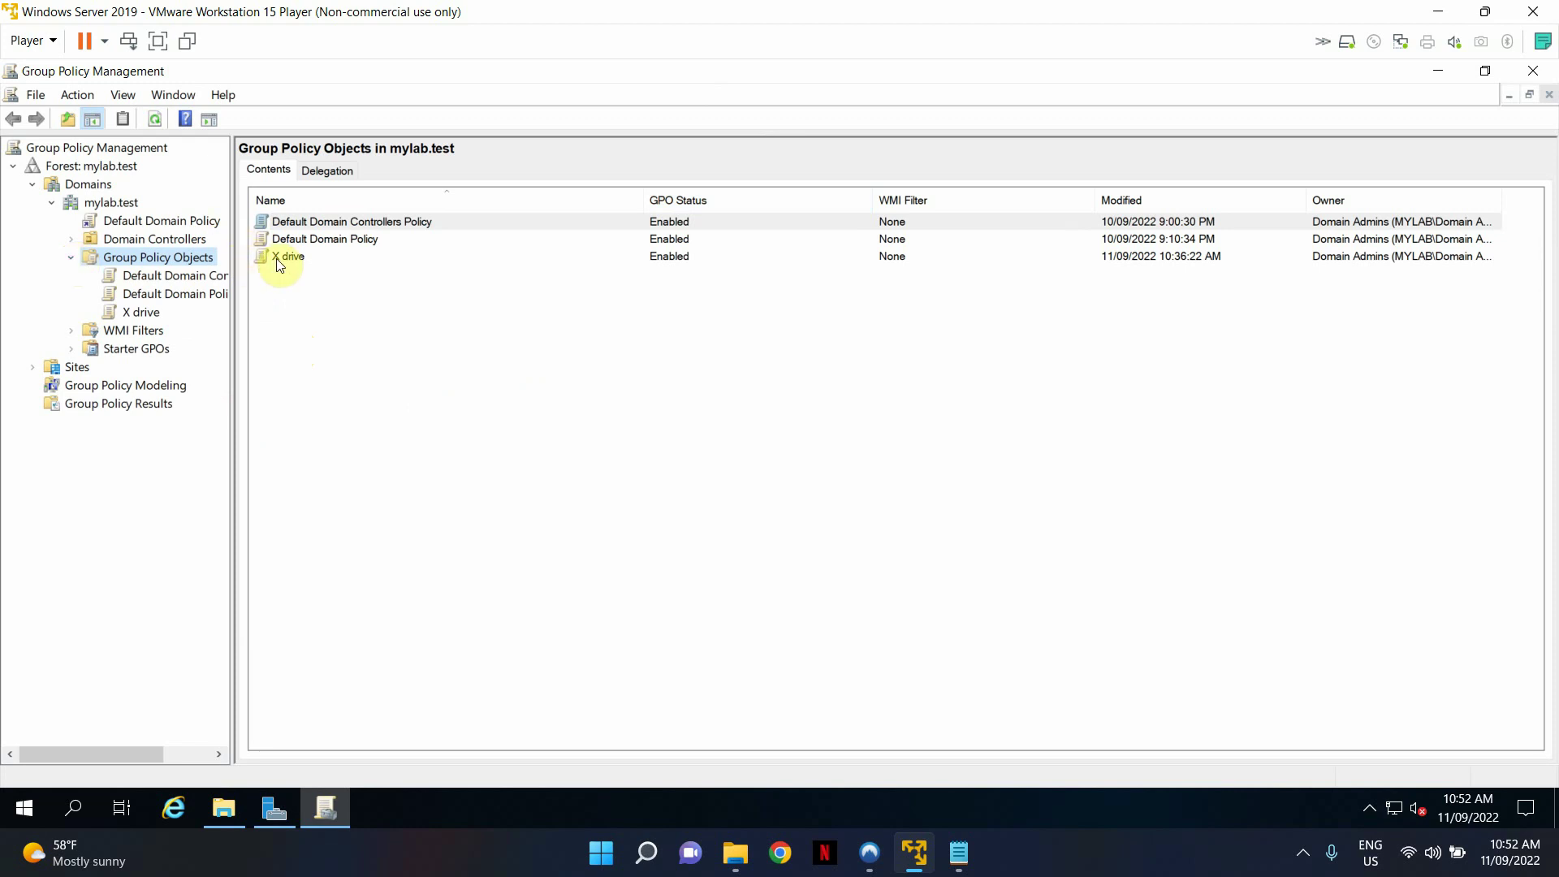
Step: Start Back Up All and set a new folder C:\Group Policy Backup as its location
right_click(193, 263)
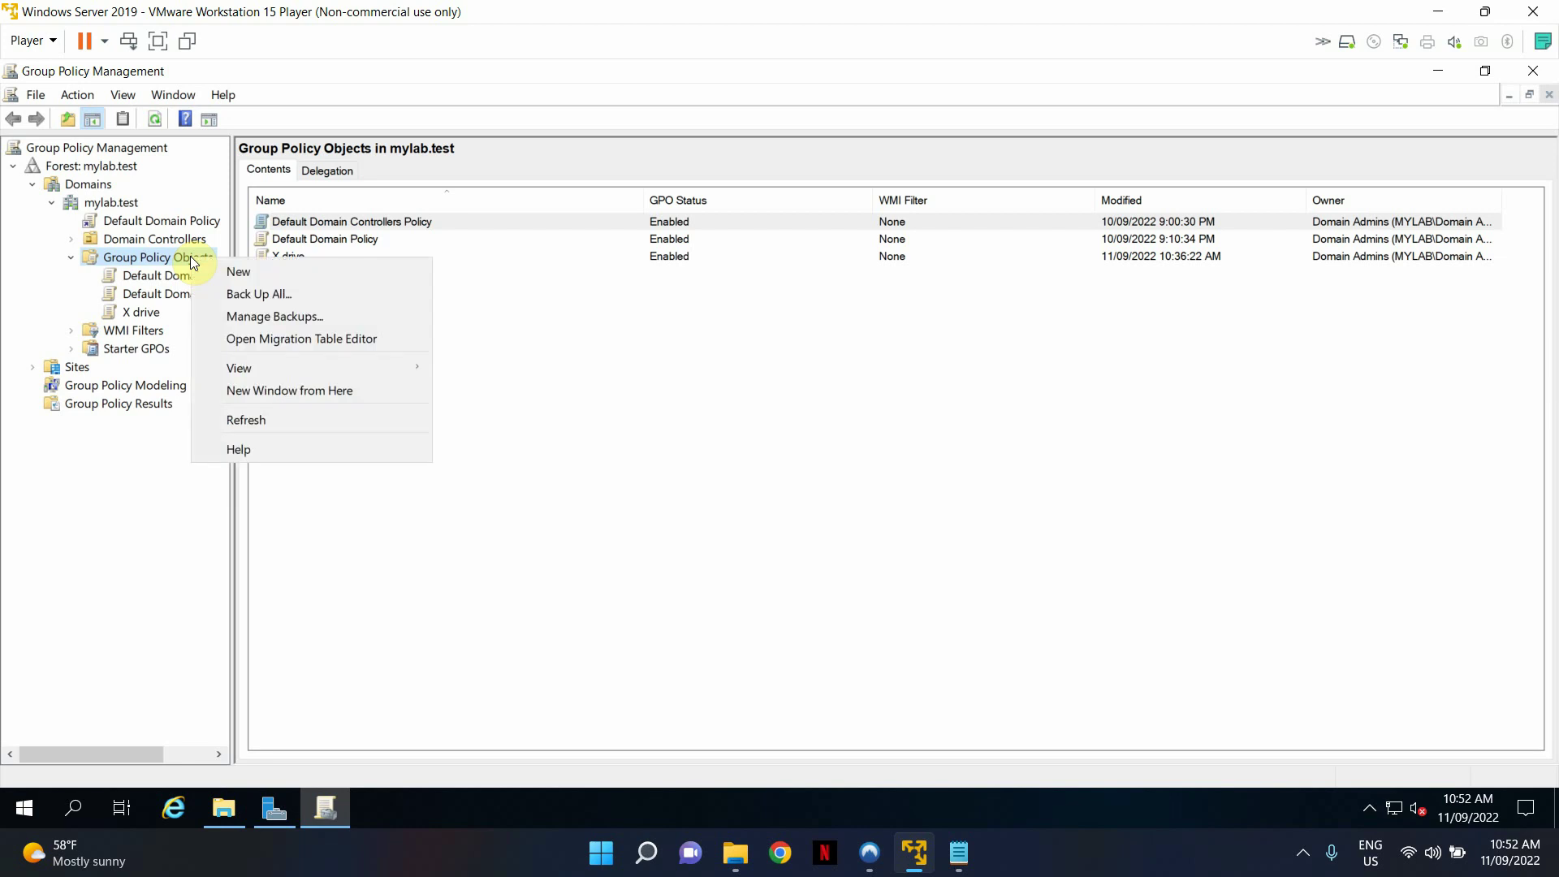
click(255, 297)
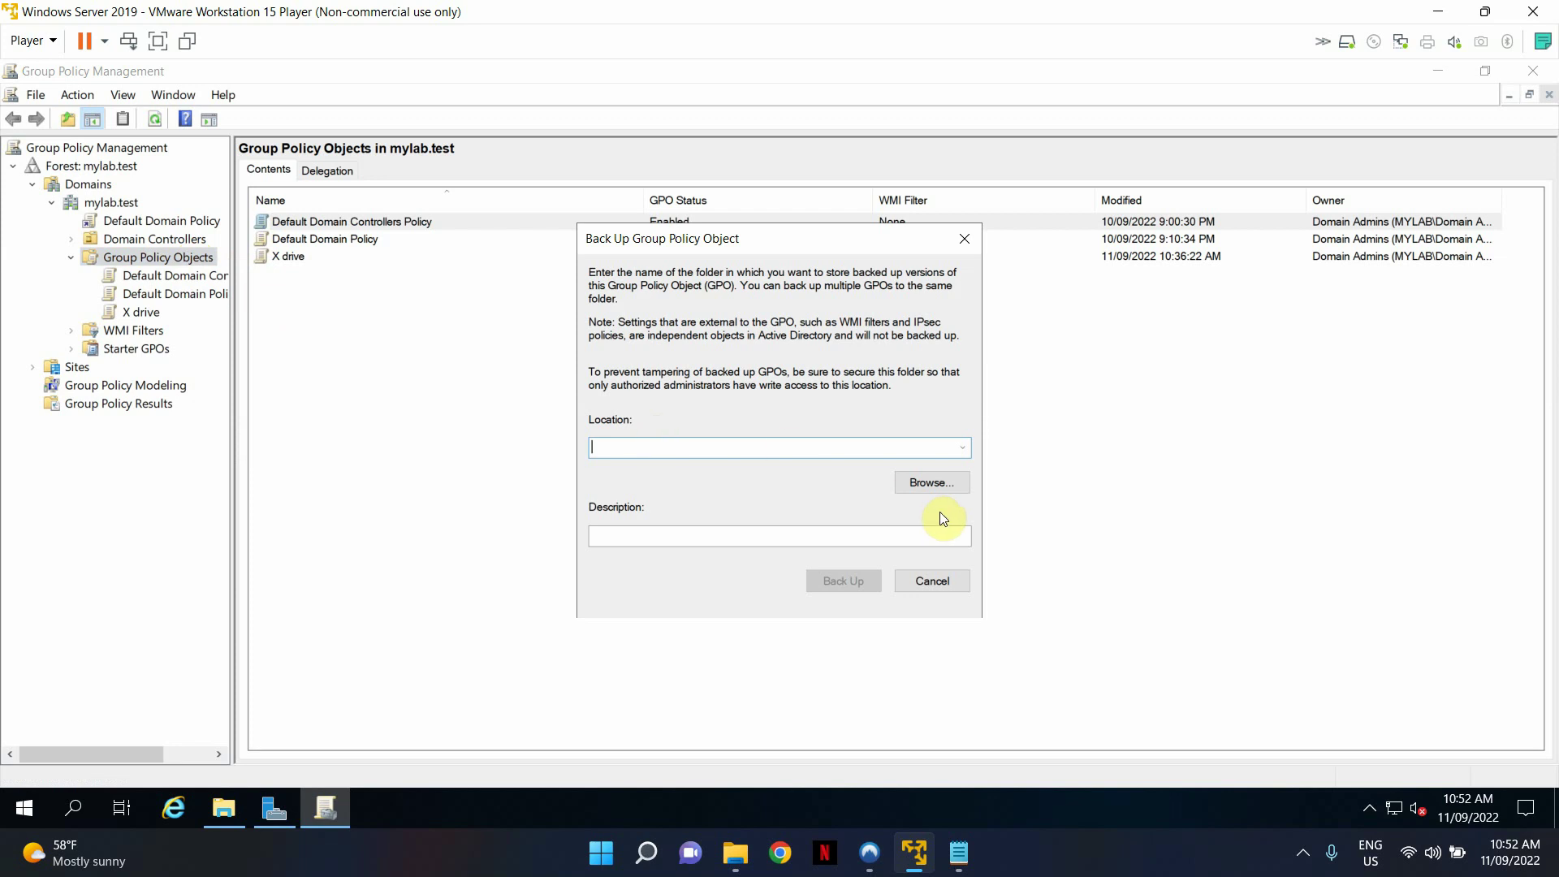
click(928, 482)
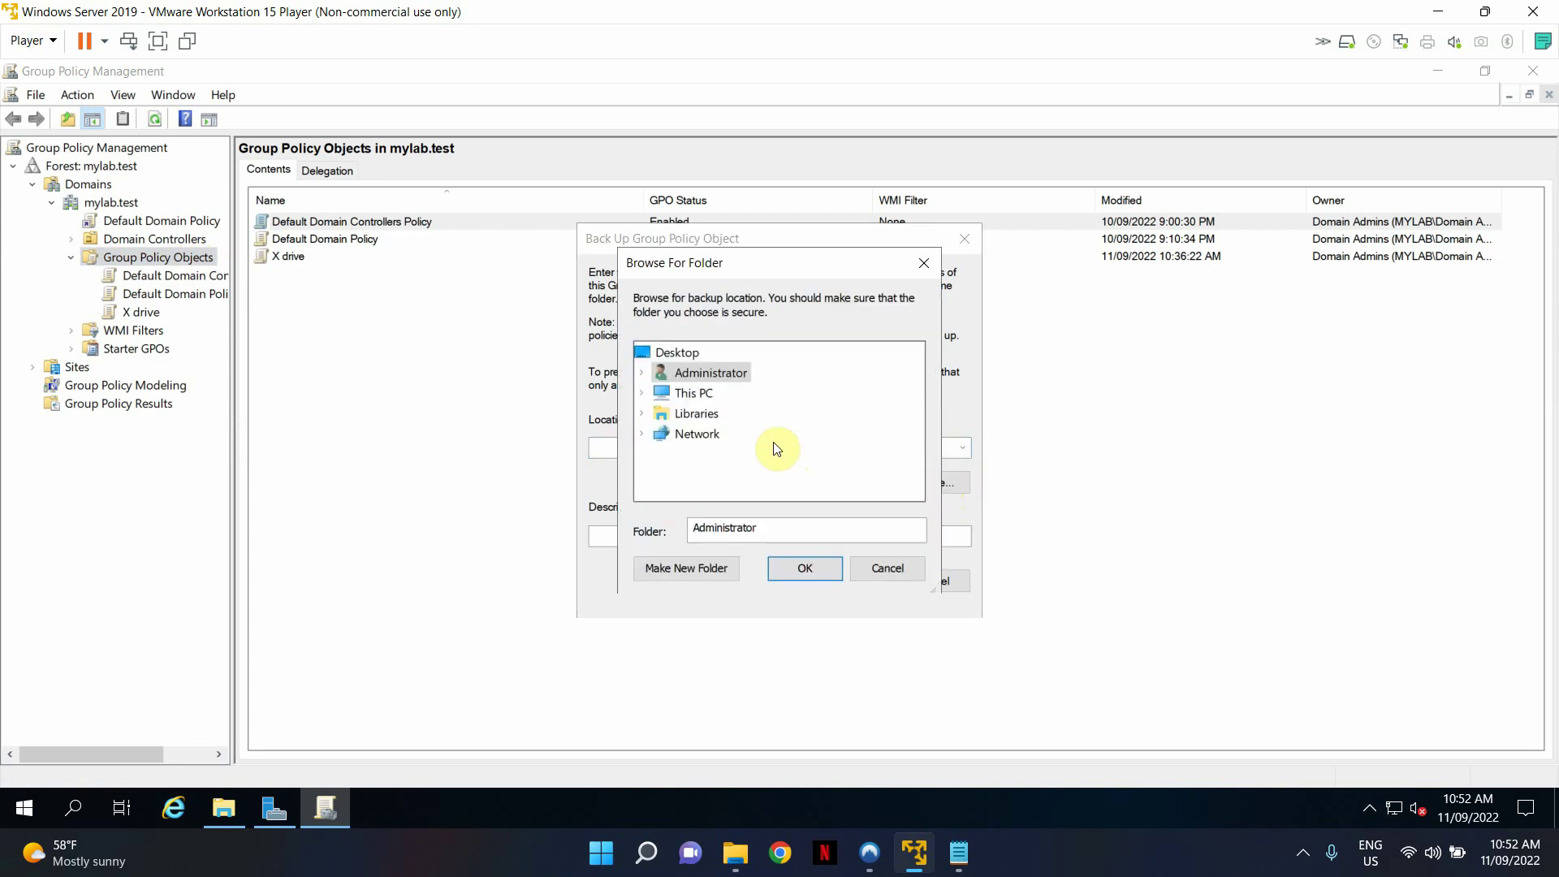
double_click(691, 396)
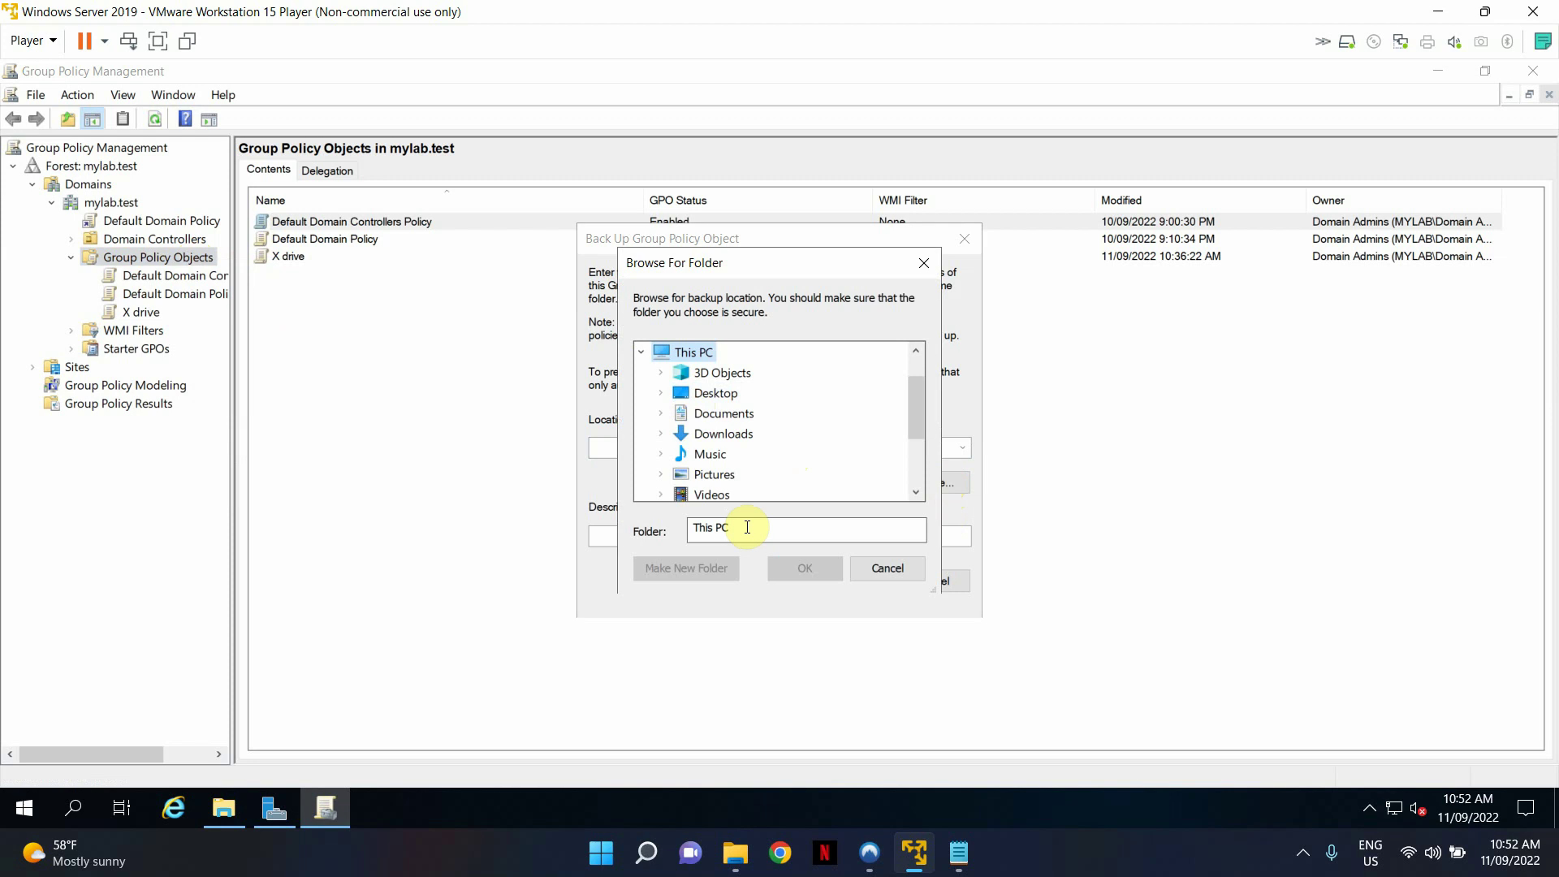
scroll(774, 450, down, 2)
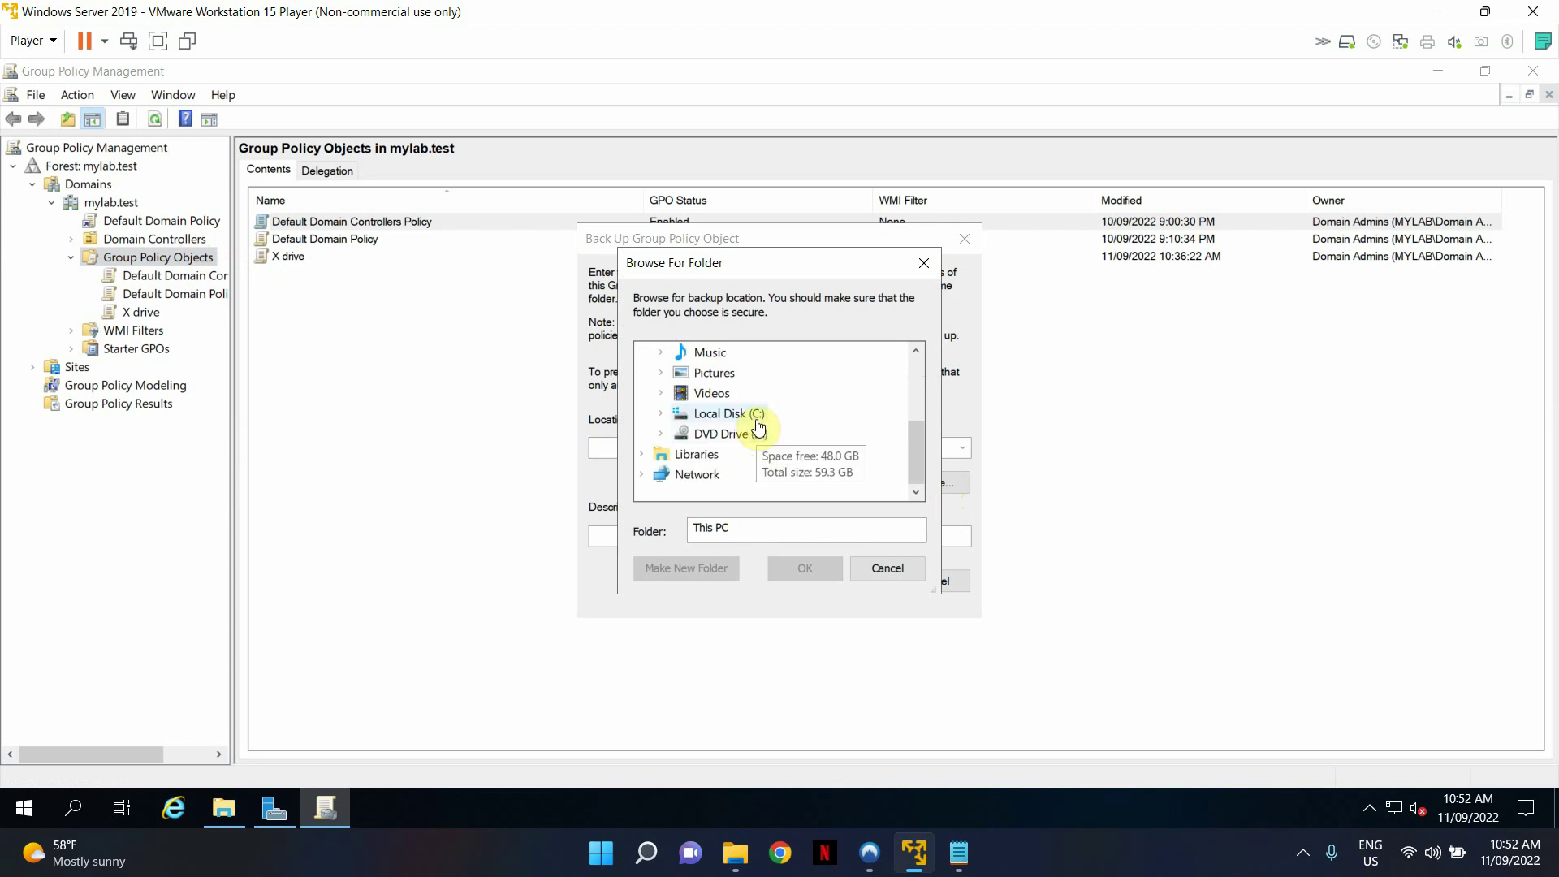
double_click(758, 419)
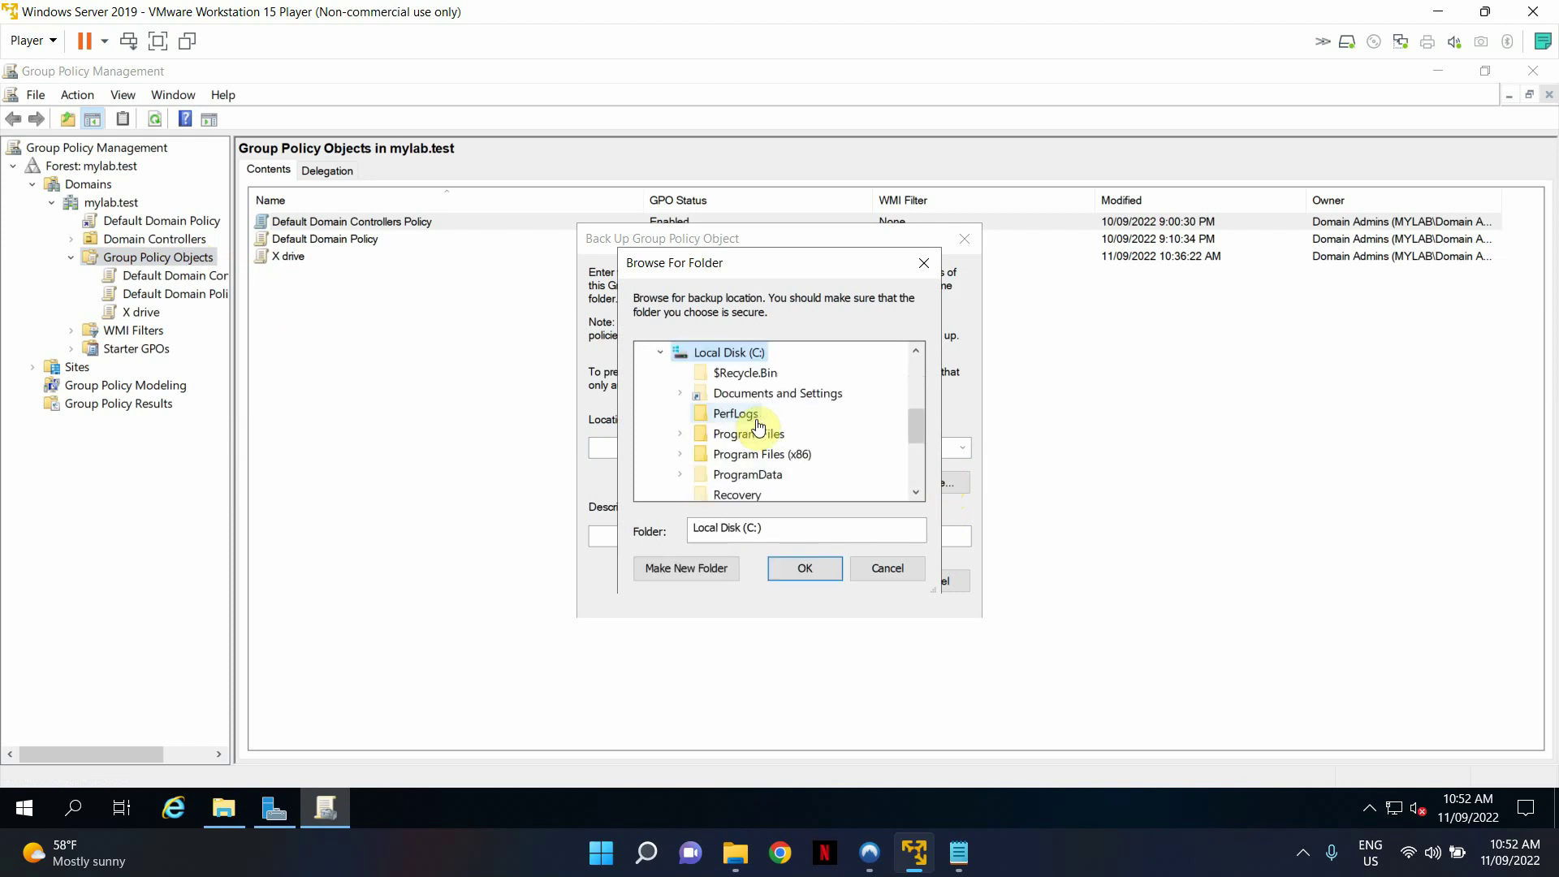
click(708, 567)
text(G)
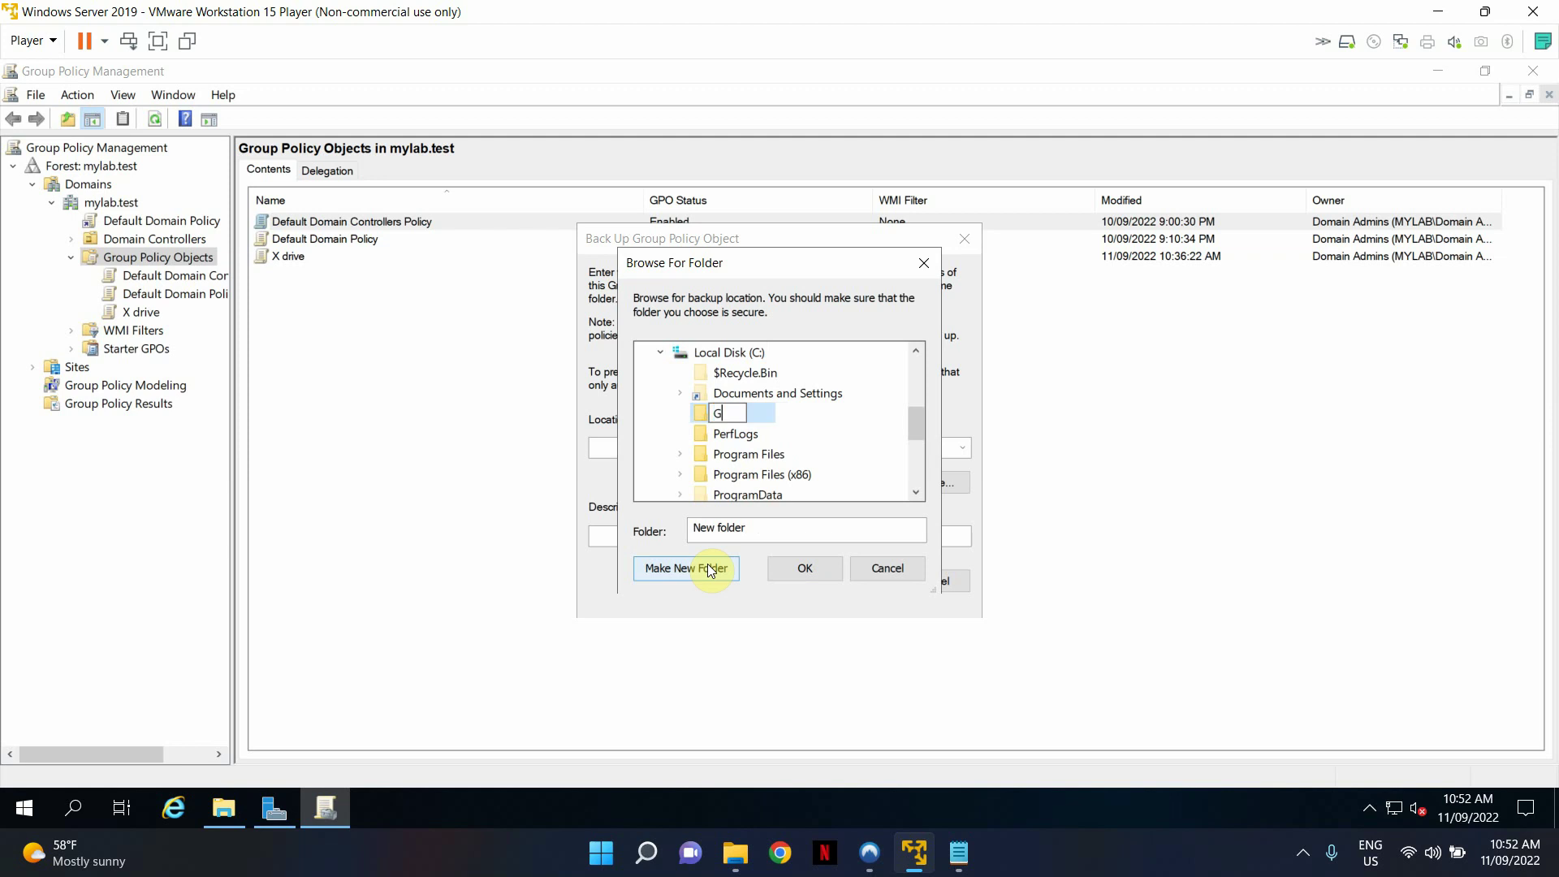
text(roup Policy Backup)
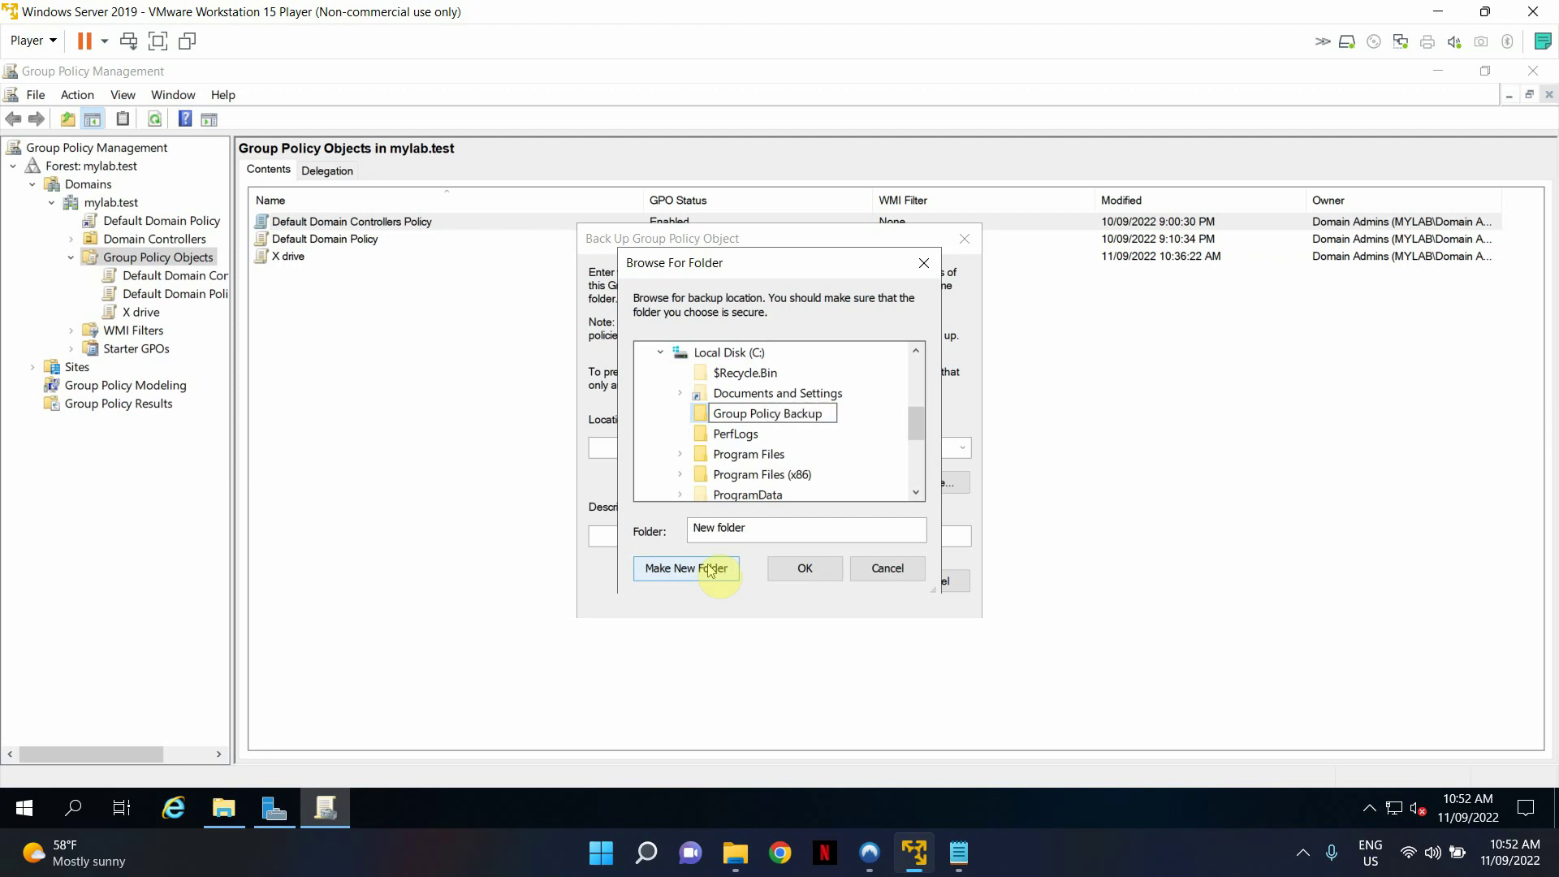
click(805, 566)
Step: Back up all three GPOs with the description 'backed up on 11/09/2022'
click(707, 537)
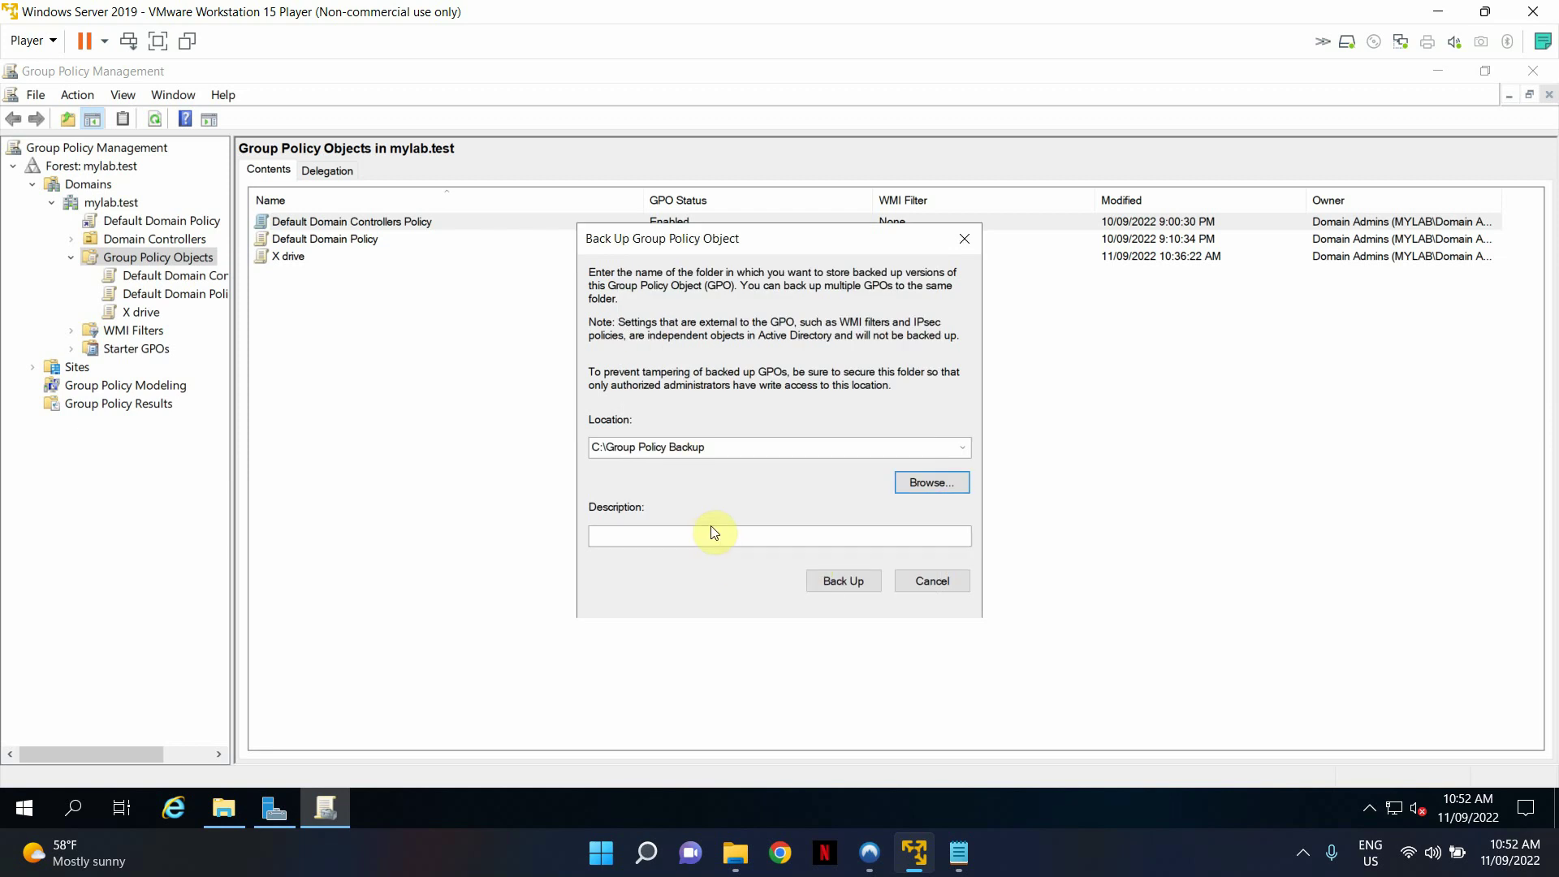
text(backe)
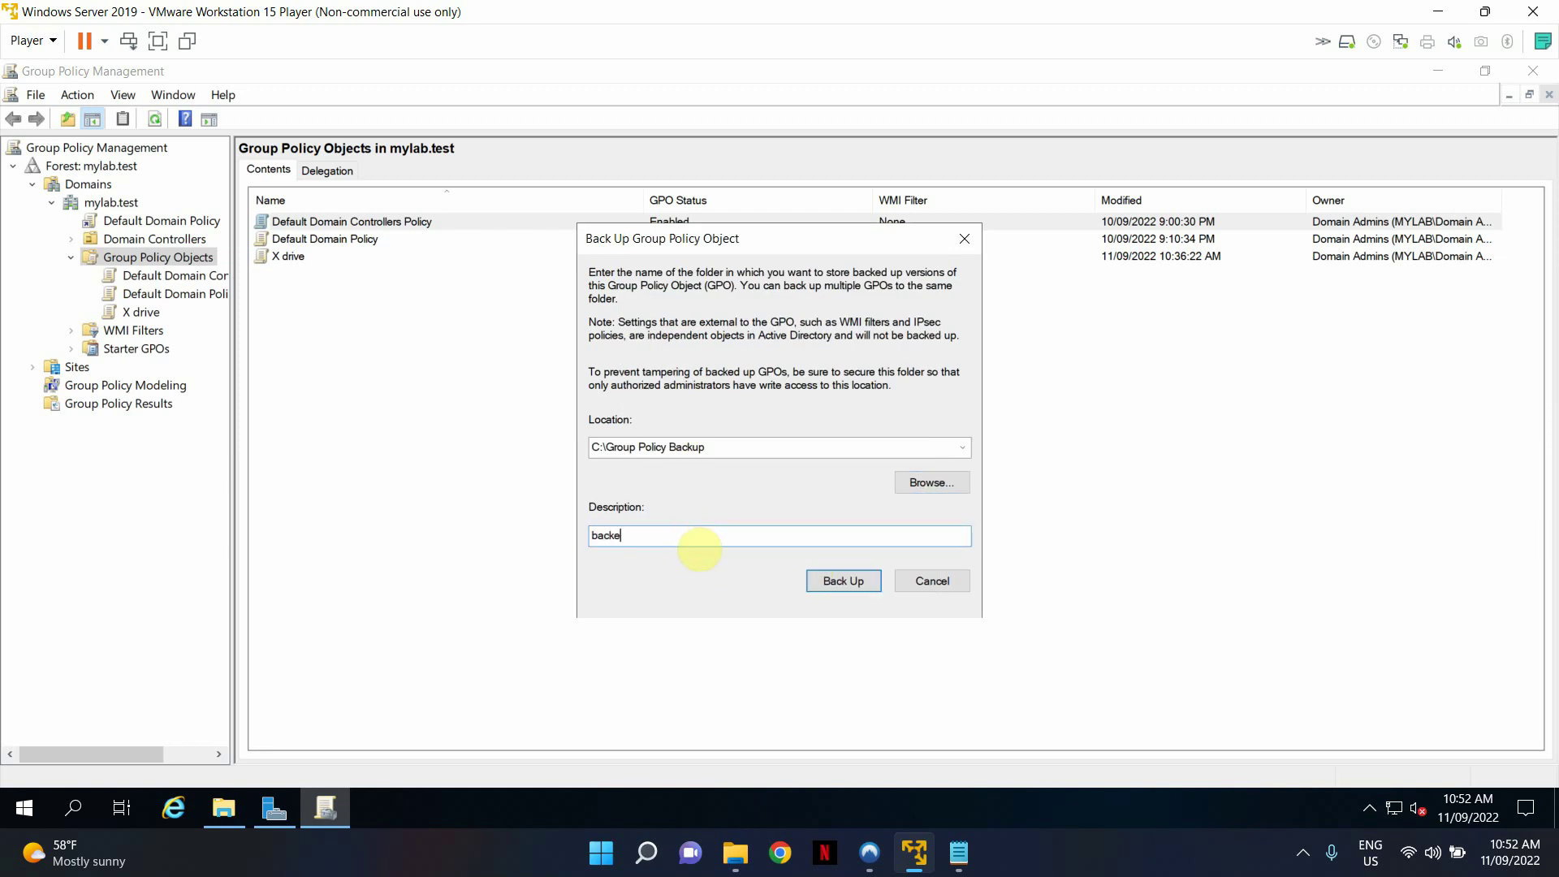
text(d up on 11/09/2022)
click(843, 581)
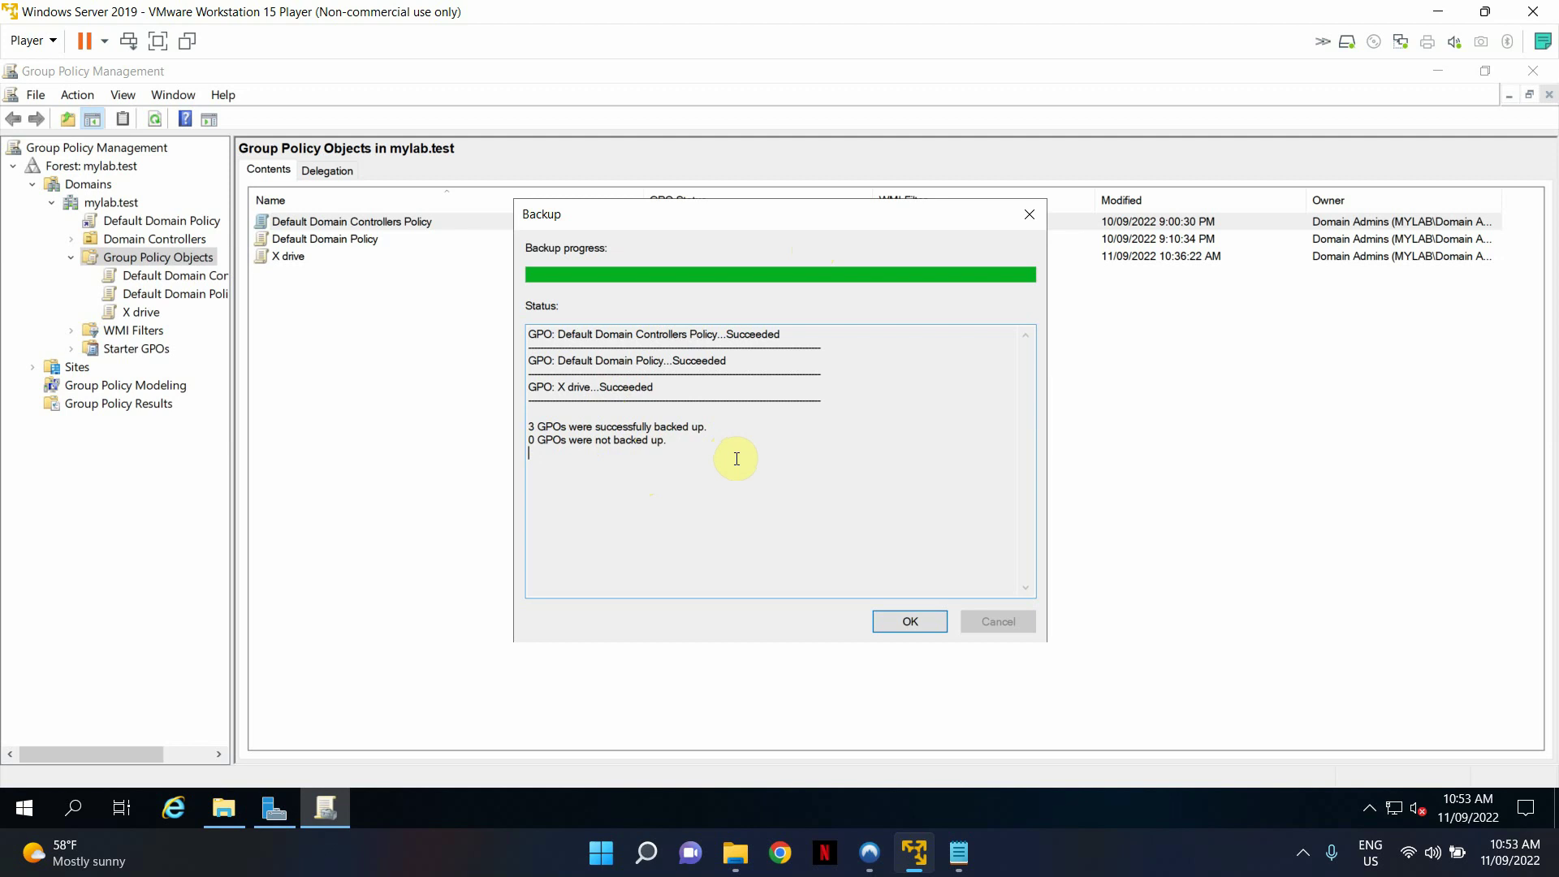
click(901, 622)
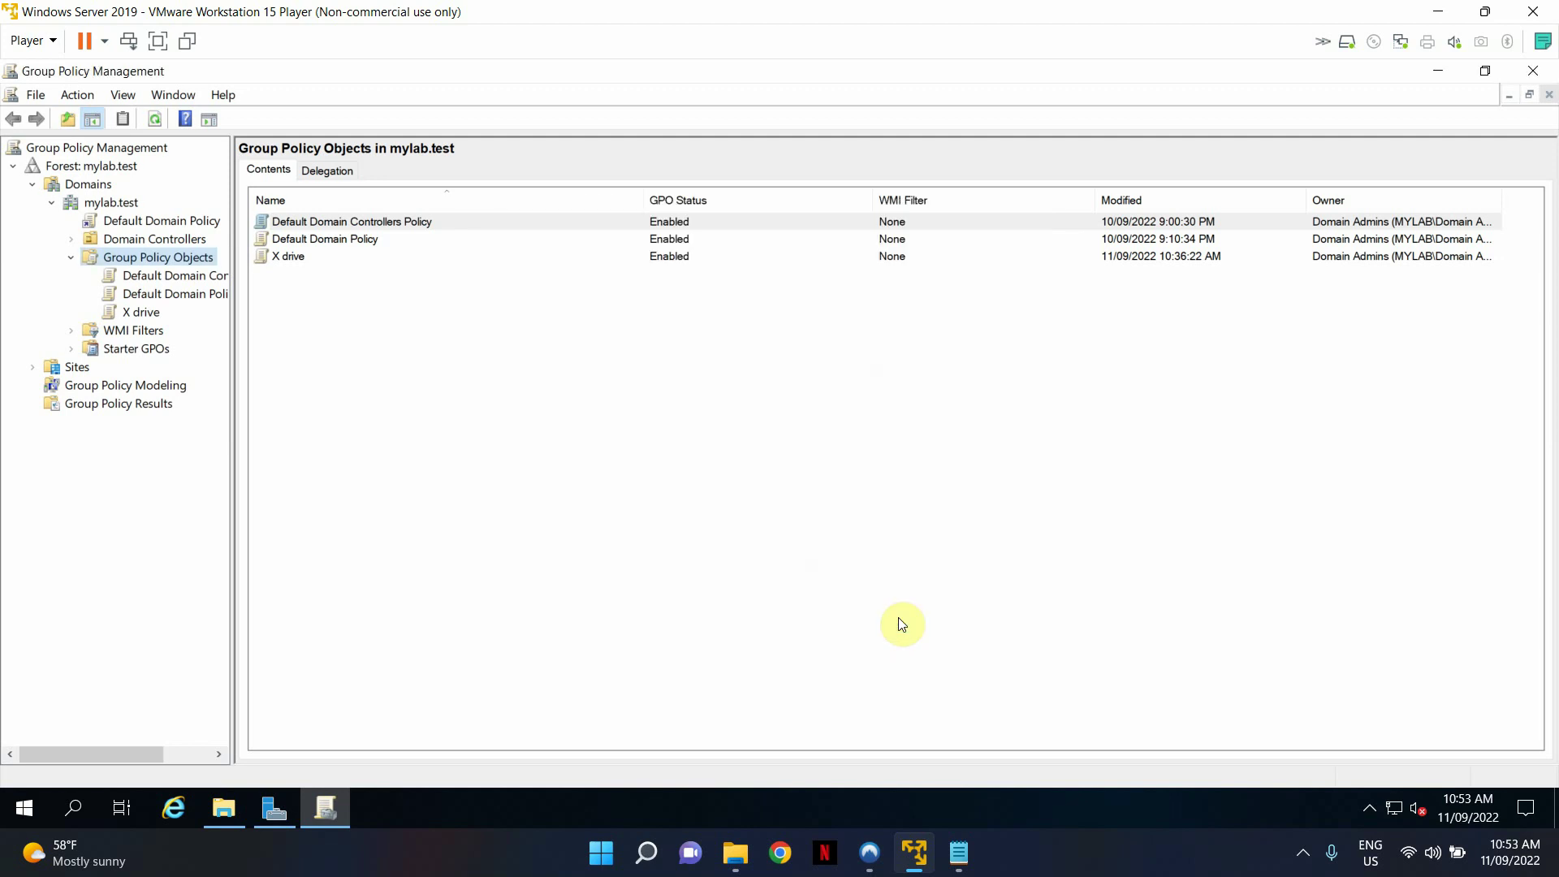
Step: Check in File Explorer that Group Policy Backup holds three GUID-named folders, then minimize Explorer
click(221, 807)
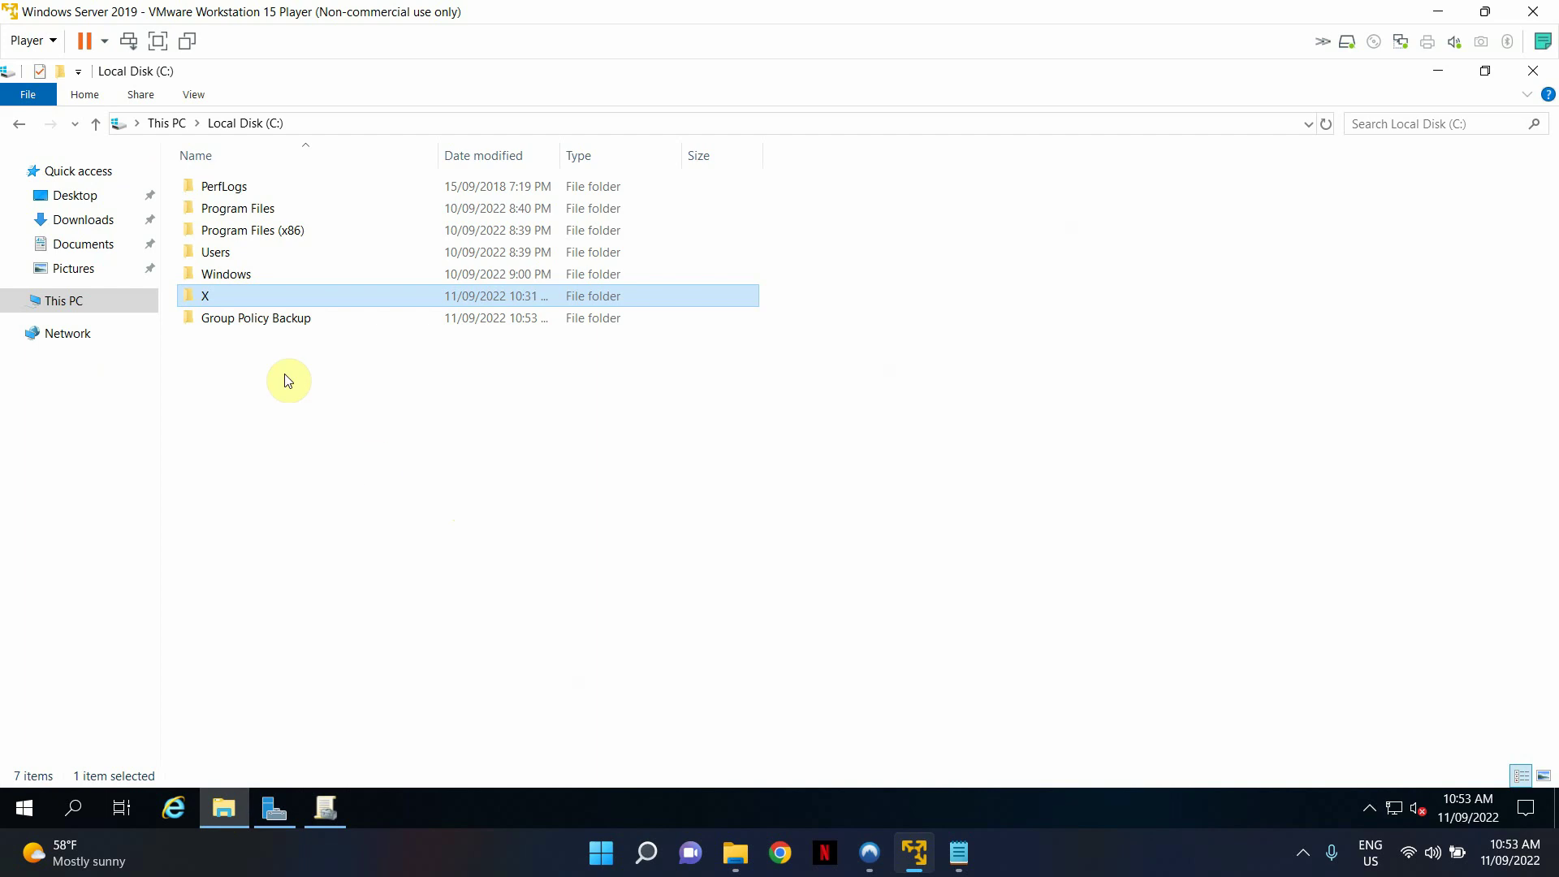
double_click(250, 320)
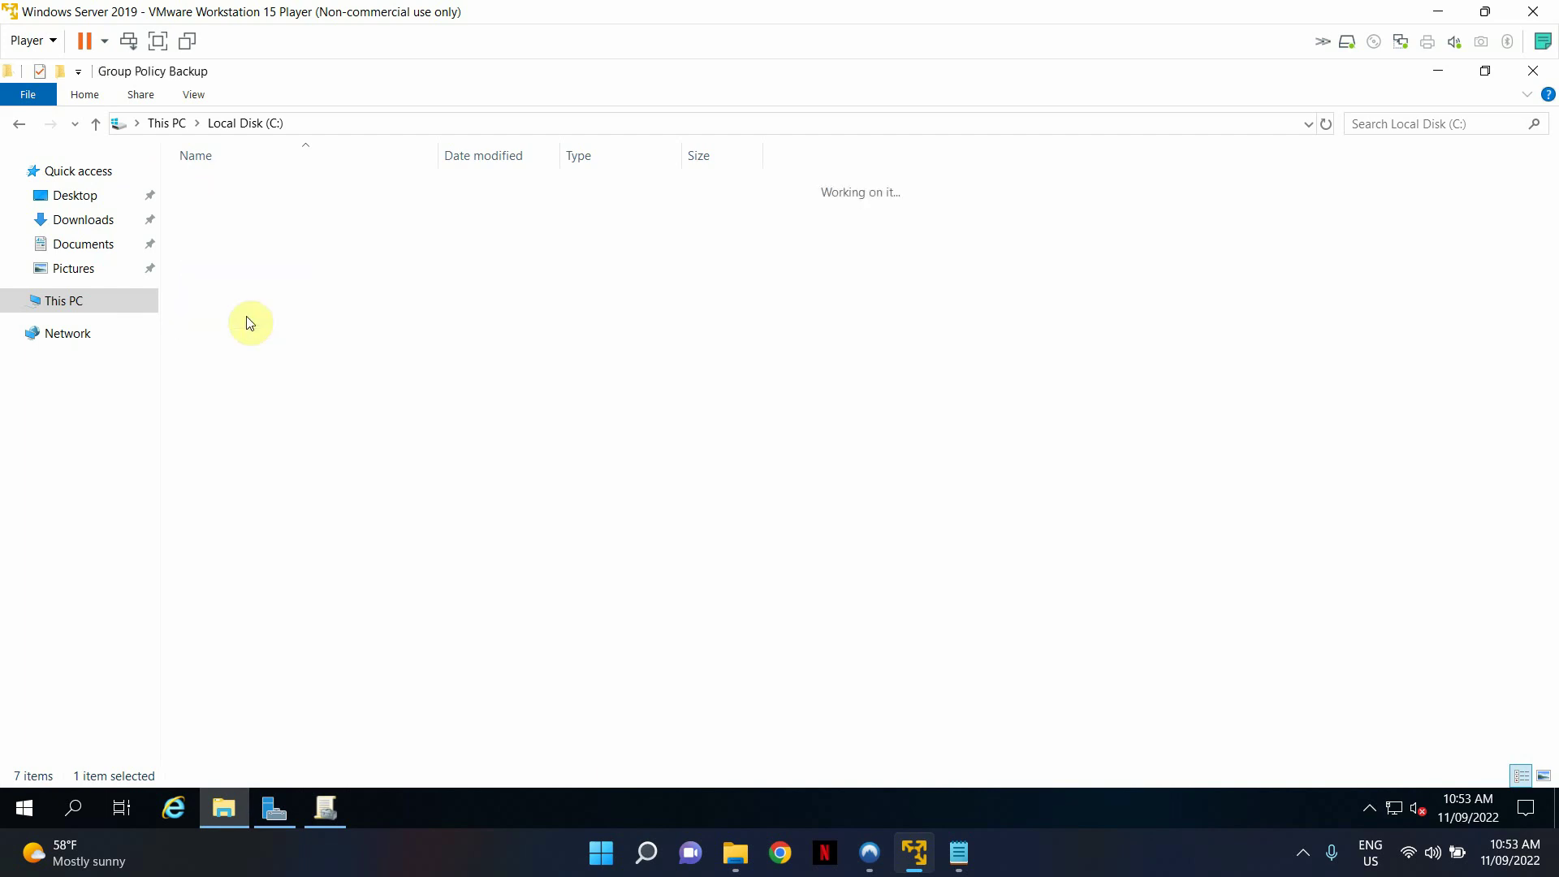
double_click(440, 150)
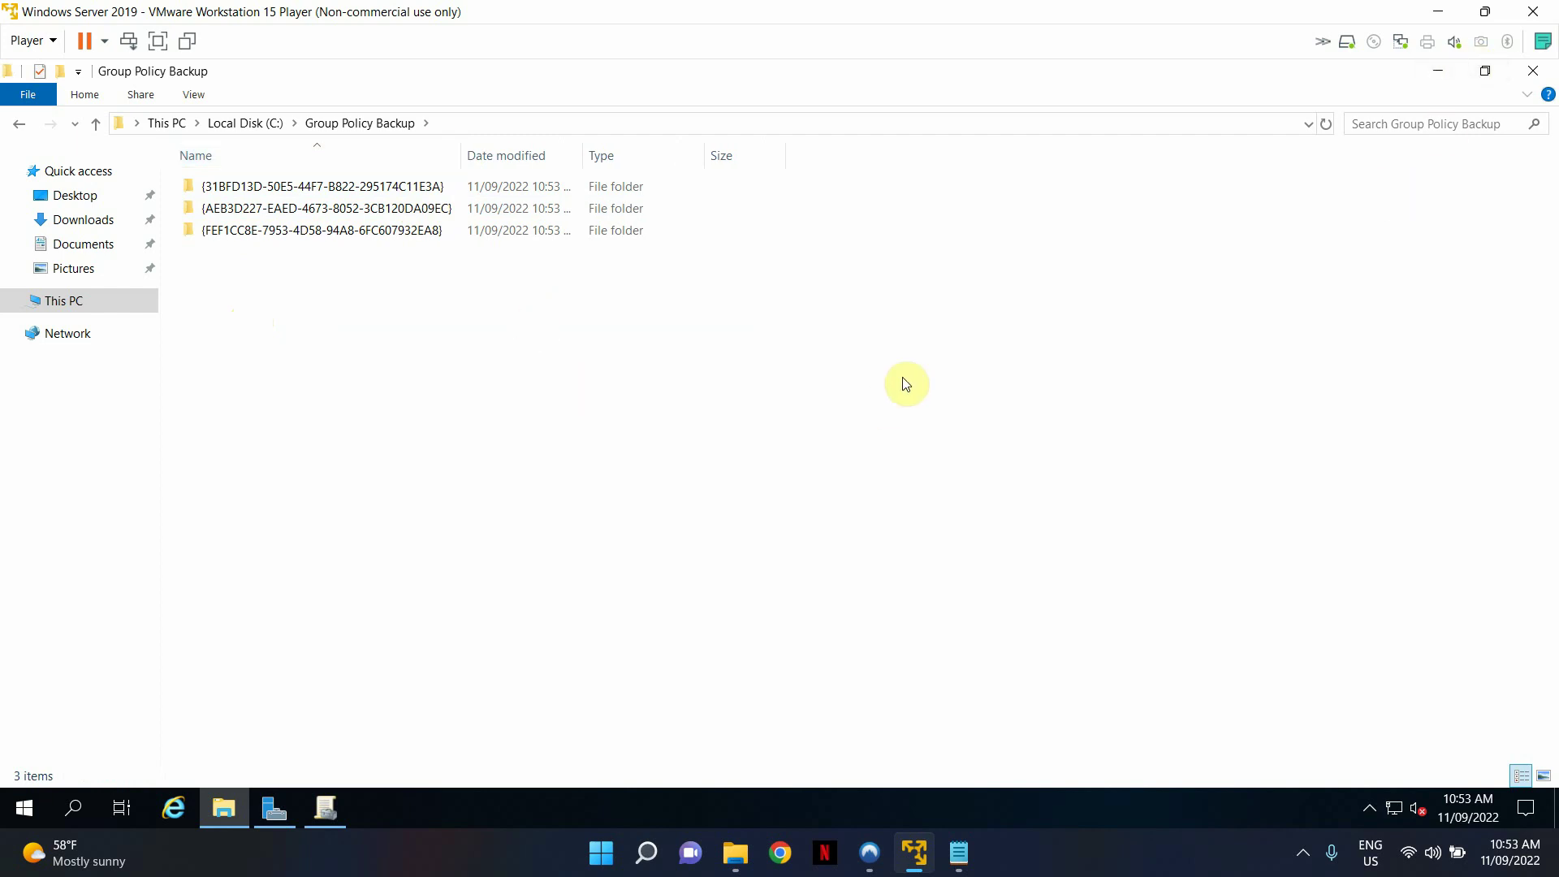
click(1439, 71)
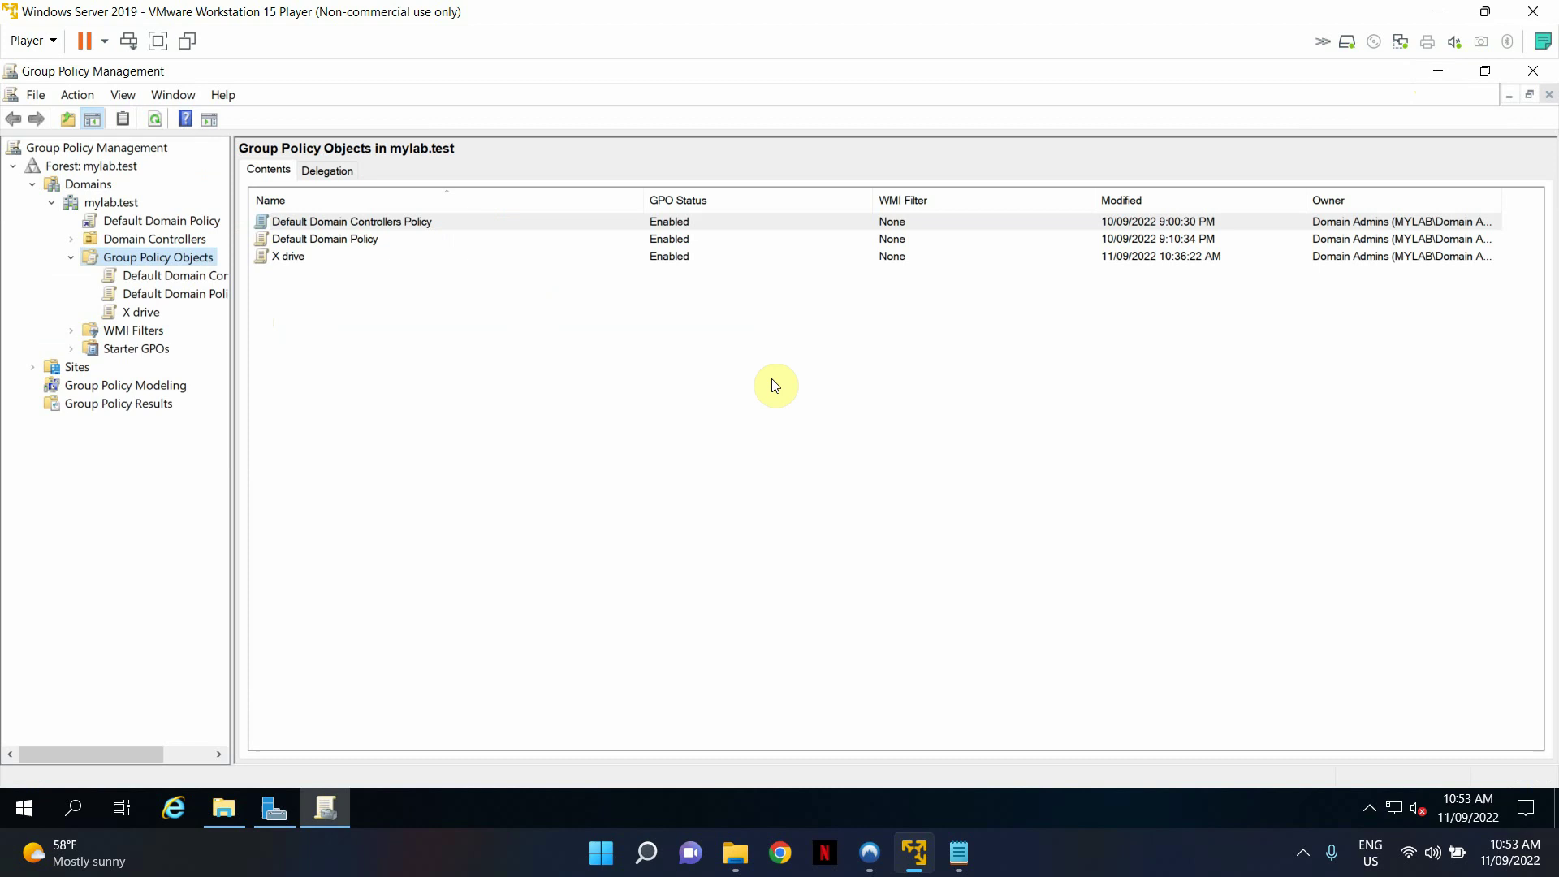
Step: Open Manage Backups from the Group Policy Objects context menu to list the three backups
right_click(193, 260)
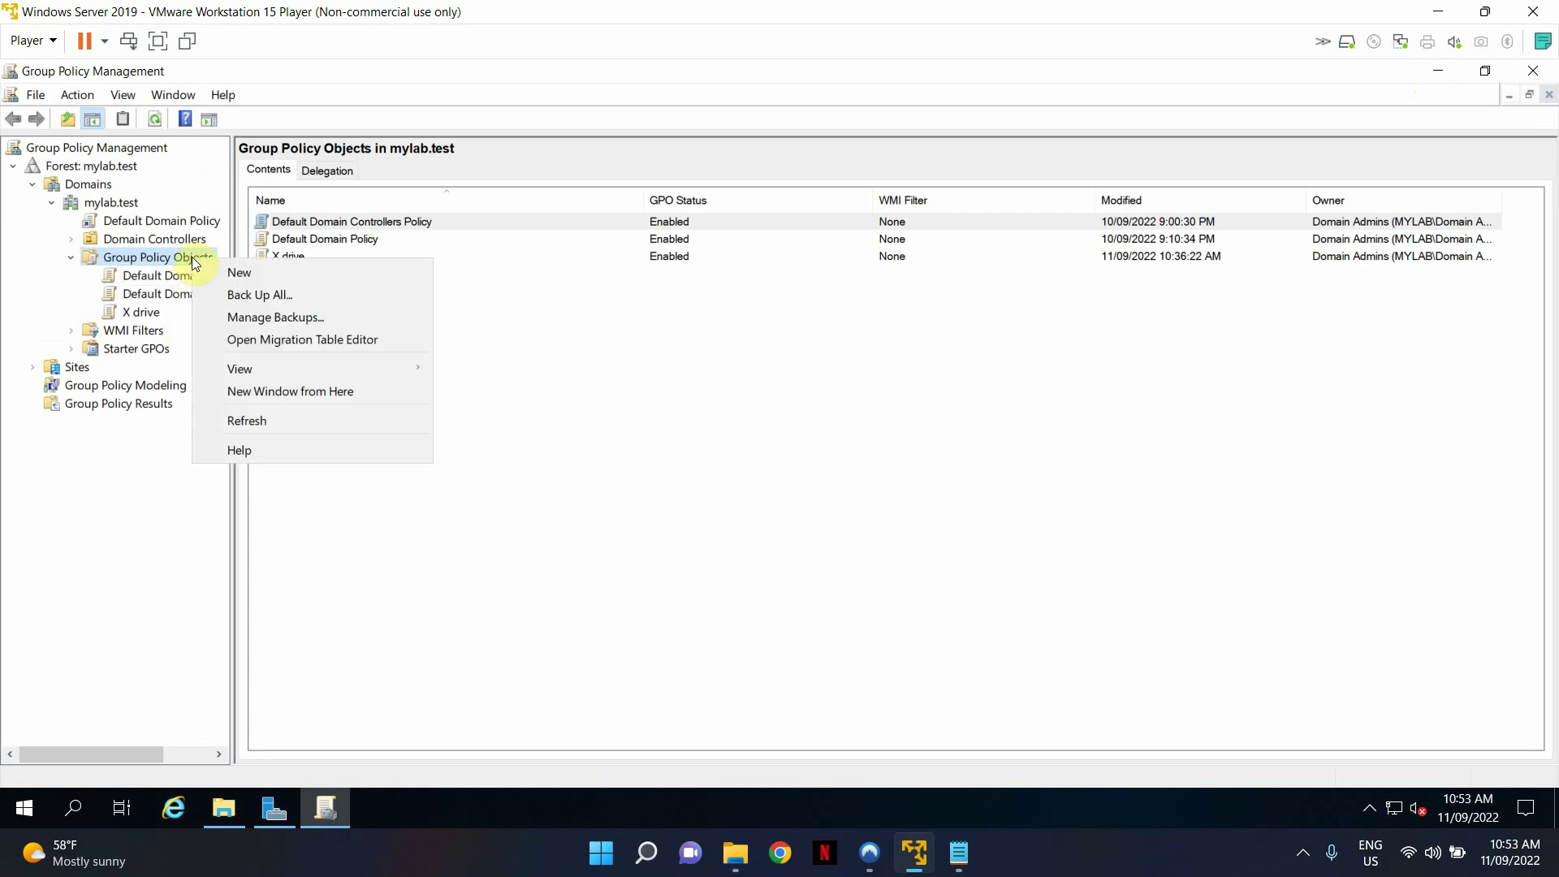
click(268, 319)
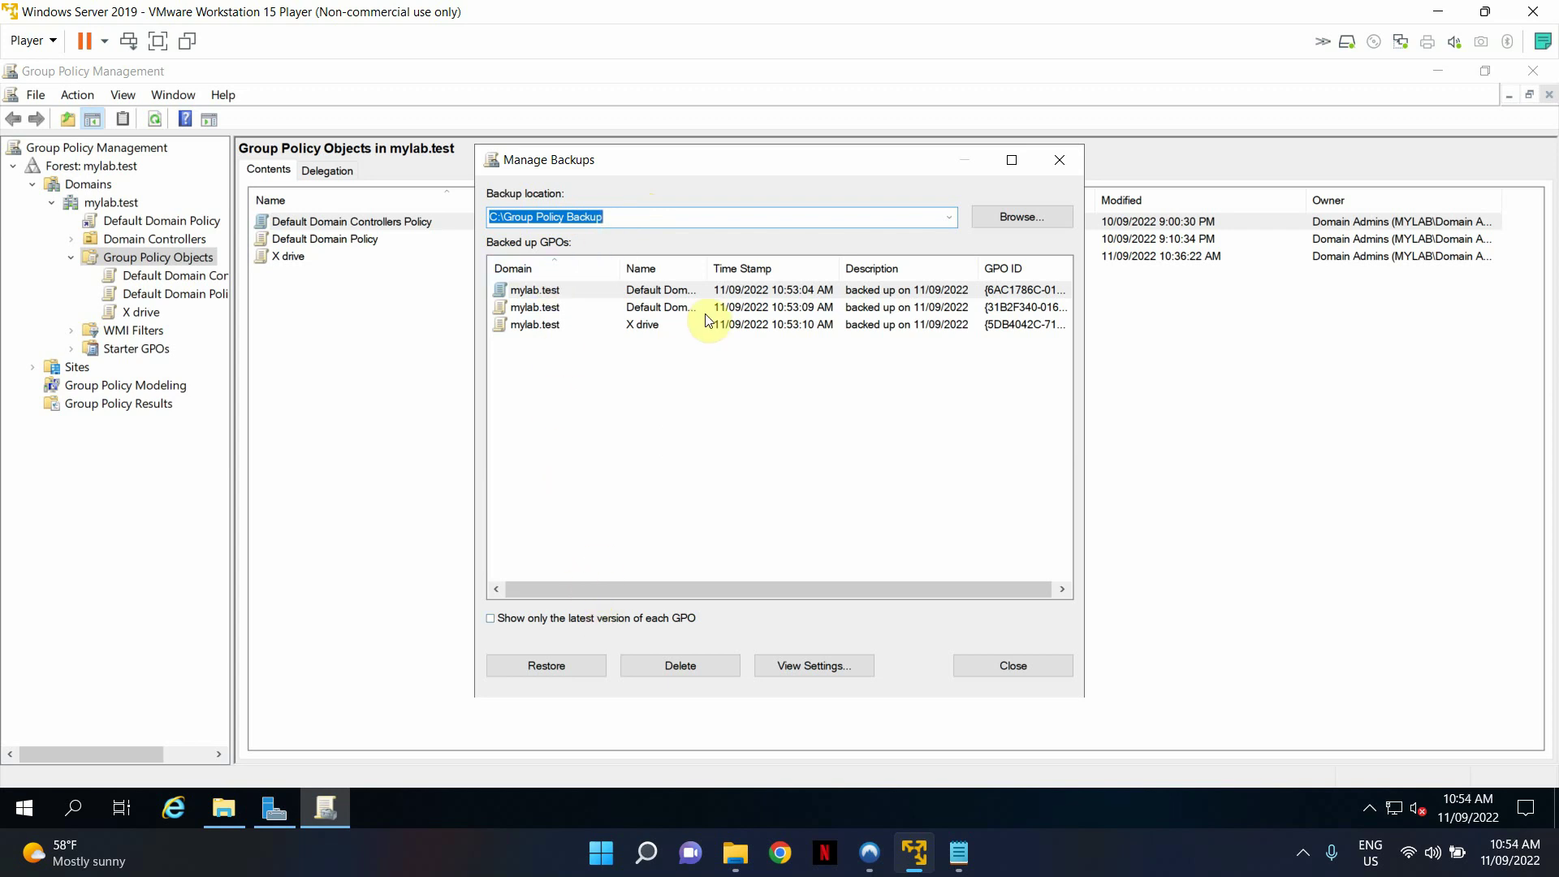
Step: Restore the selected Default Domain Controllers Policy backup and confirm the restore
click(535, 671)
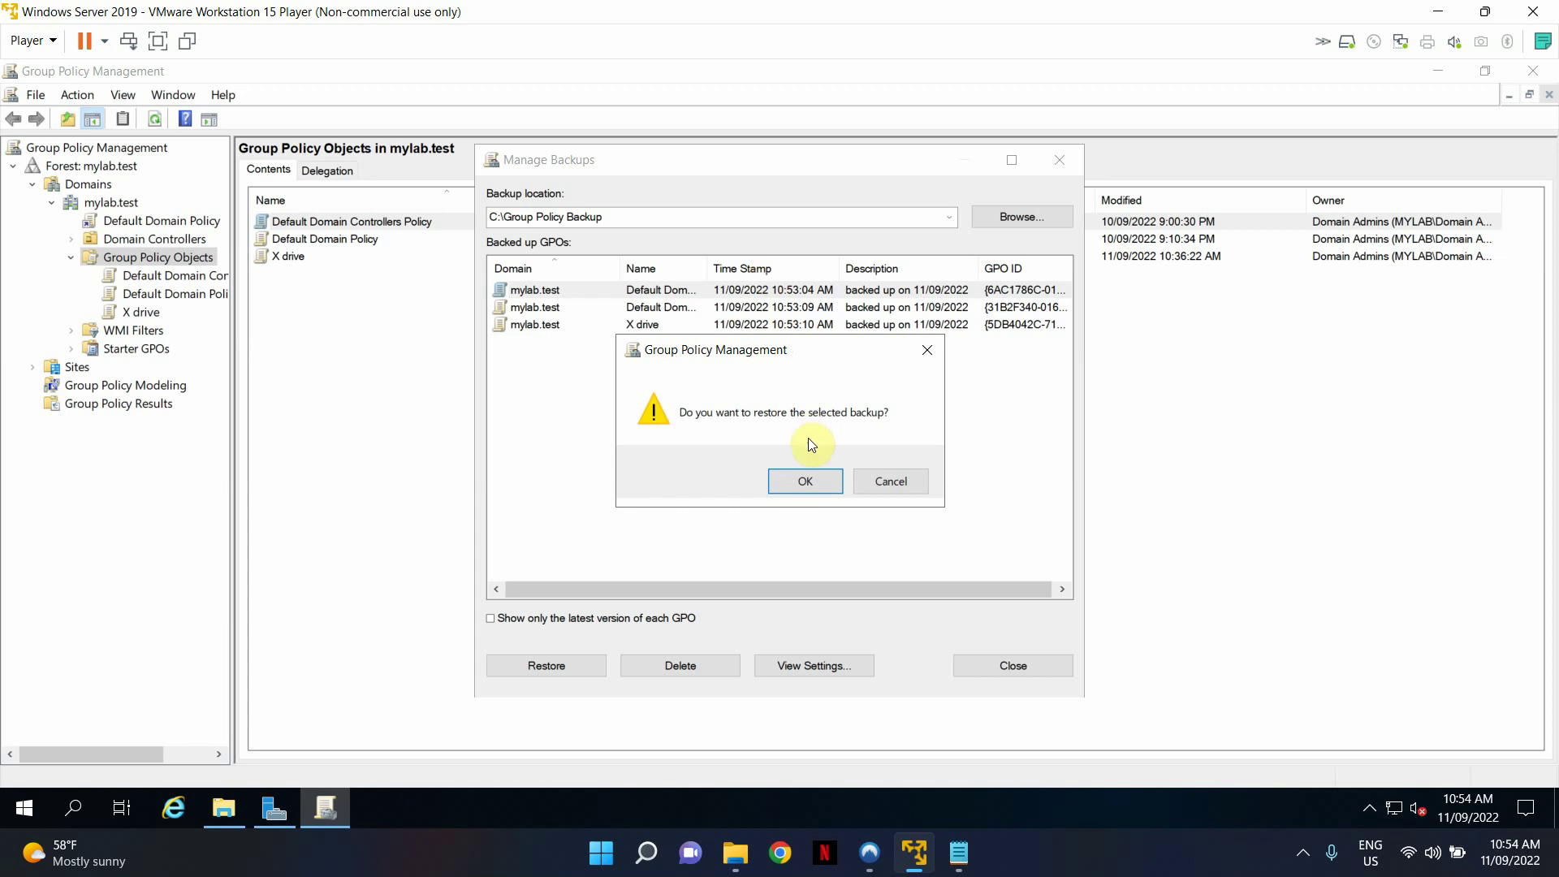
click(798, 487)
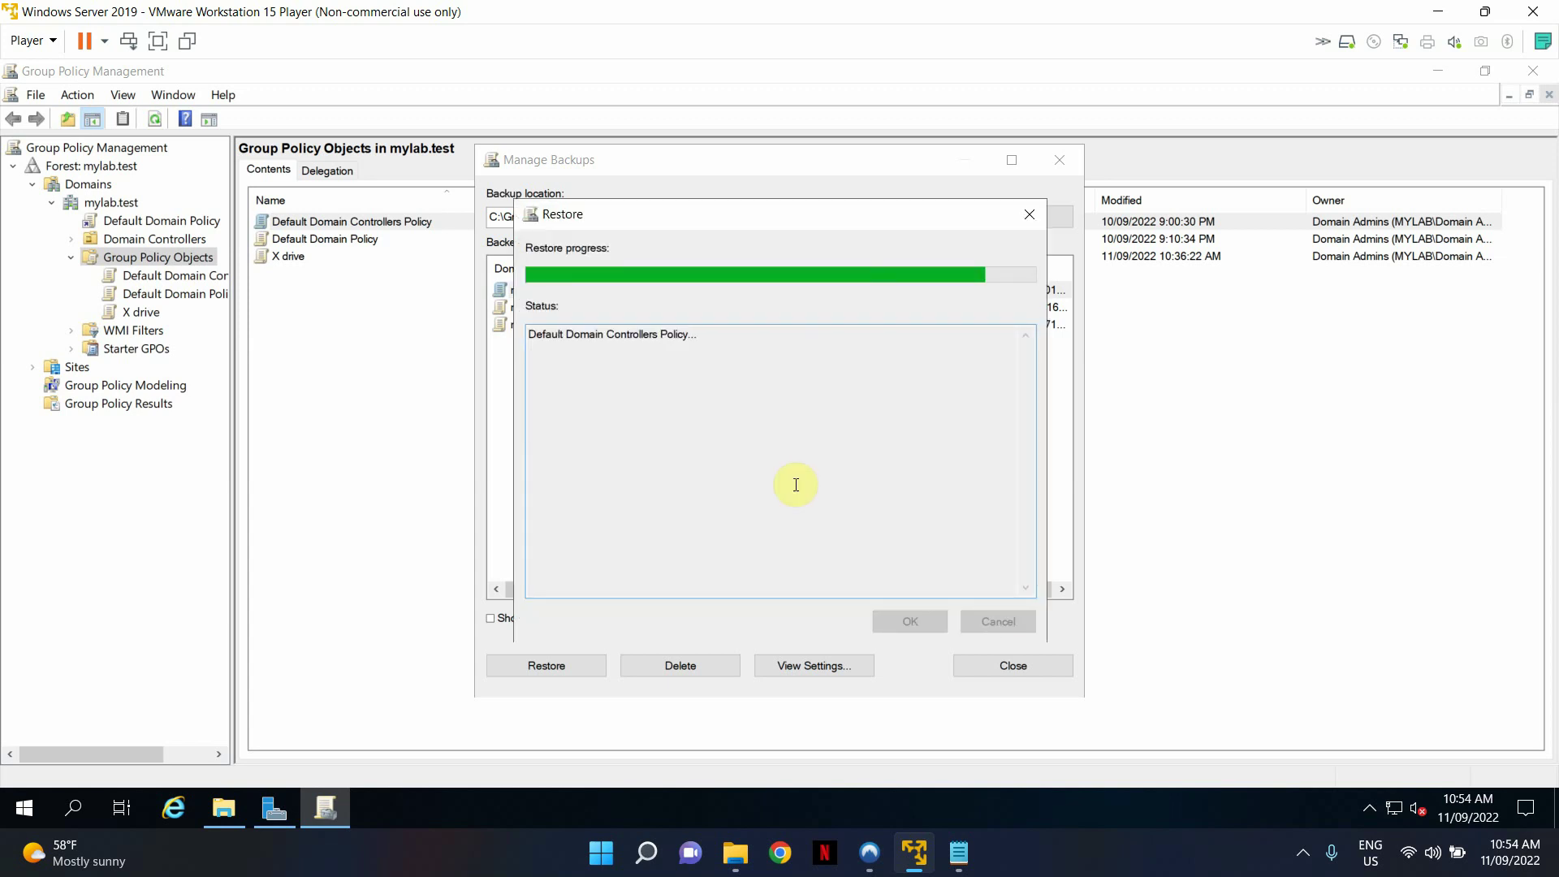